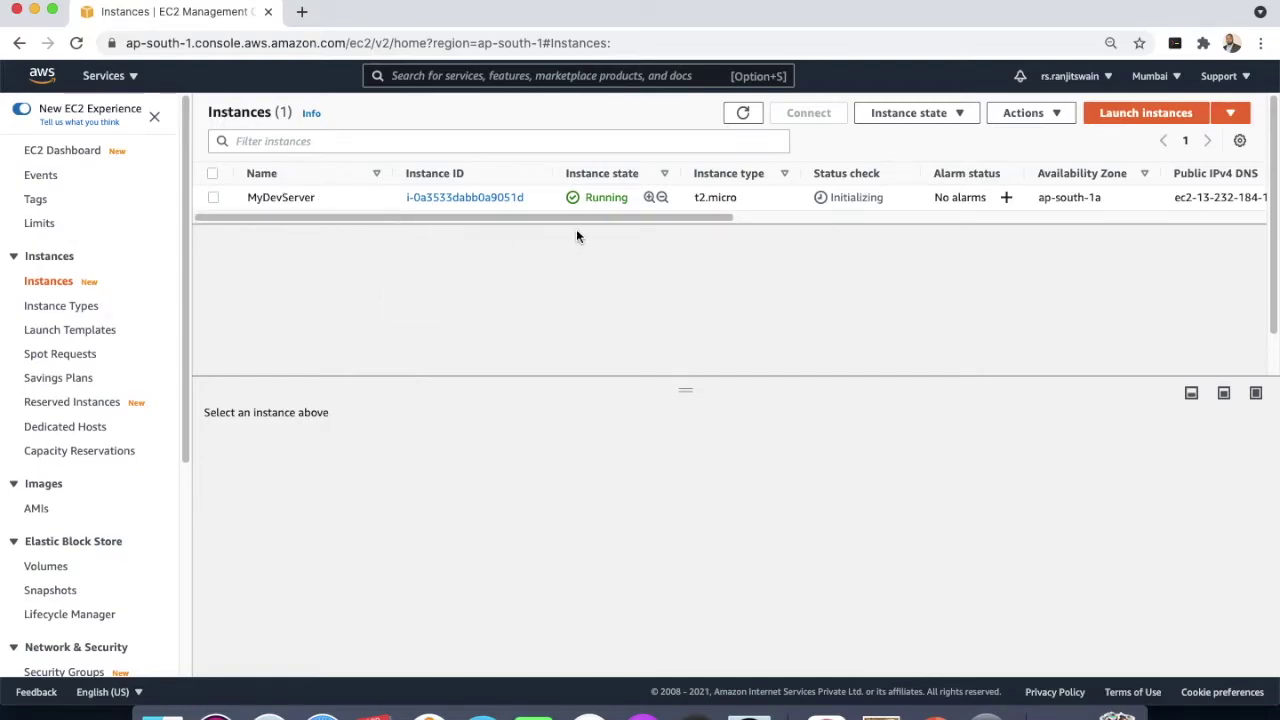
- Open the MyDevServer instance's details and examine its storage information, including the root device type and block devices
{"action": "left_click", "coordinate": [456, 203]}
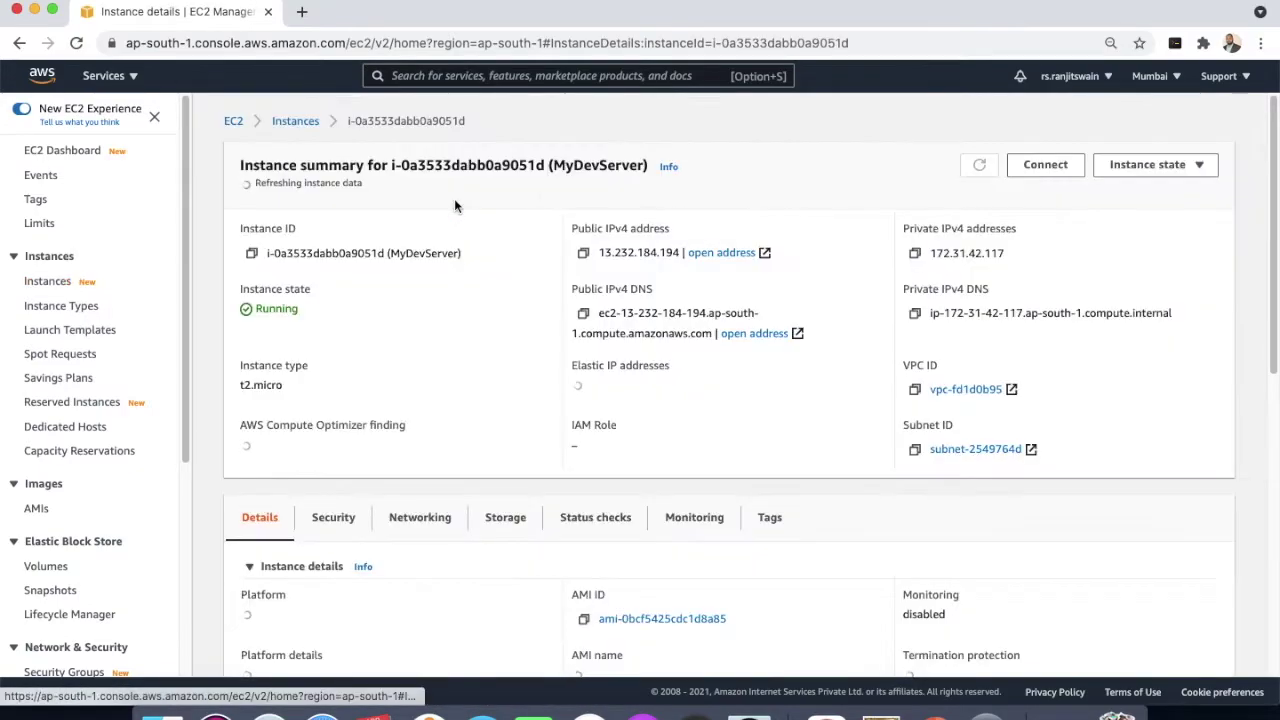
{"action": "scroll", "coordinate": [444, 455], "scroll_direction": "down", "scroll_amount": 3}
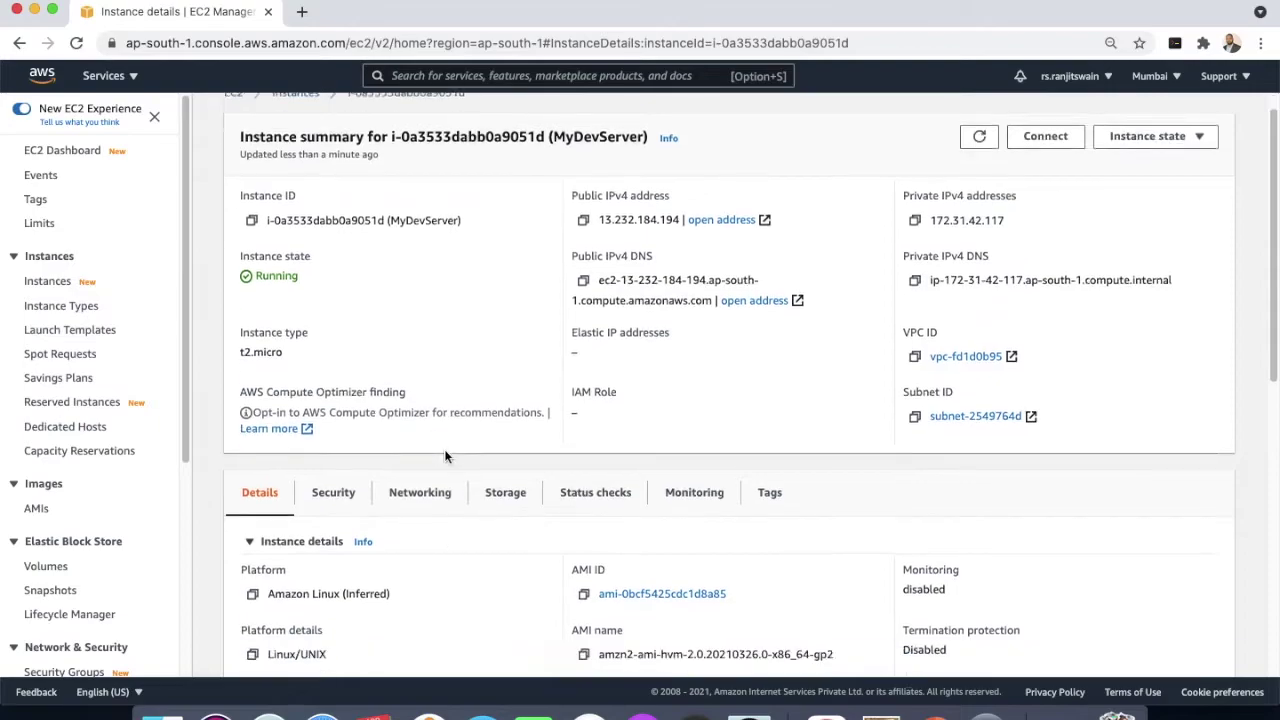
{"action": "left_click", "coordinate": [510, 410]}
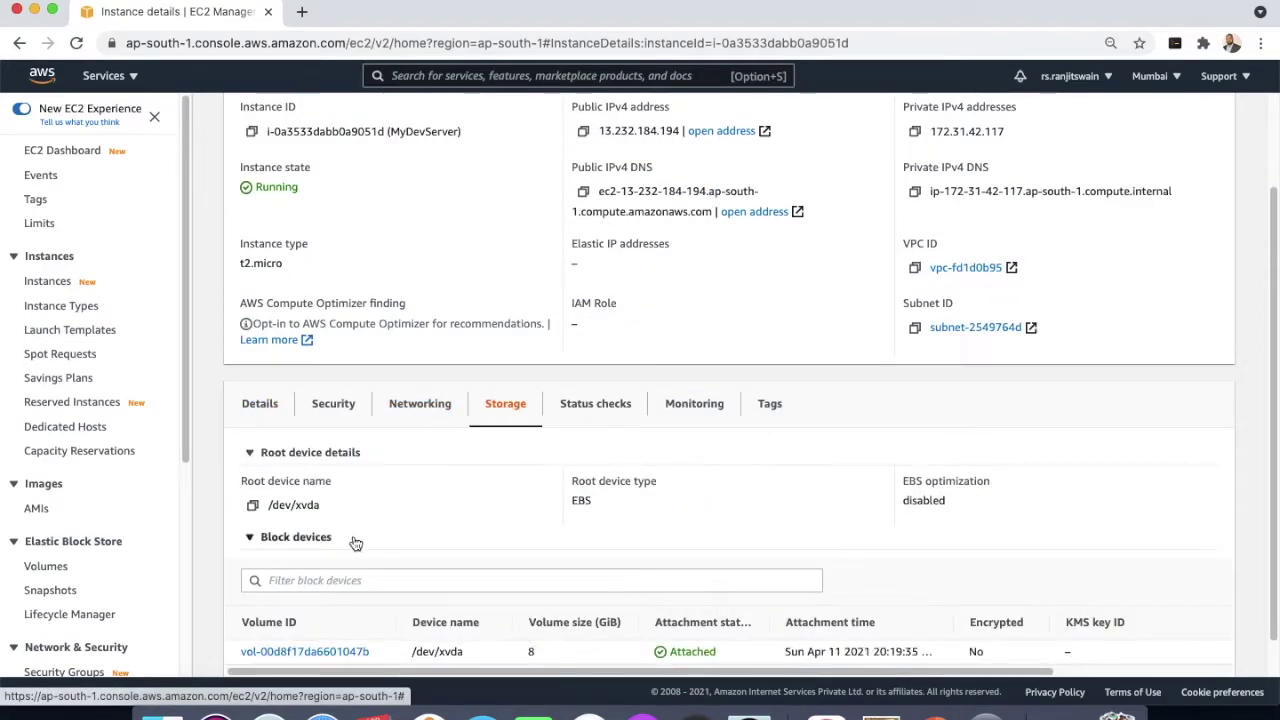
{"action": "scroll", "coordinate": [360, 535], "scroll_direction": "down", "scroll_amount": 1}
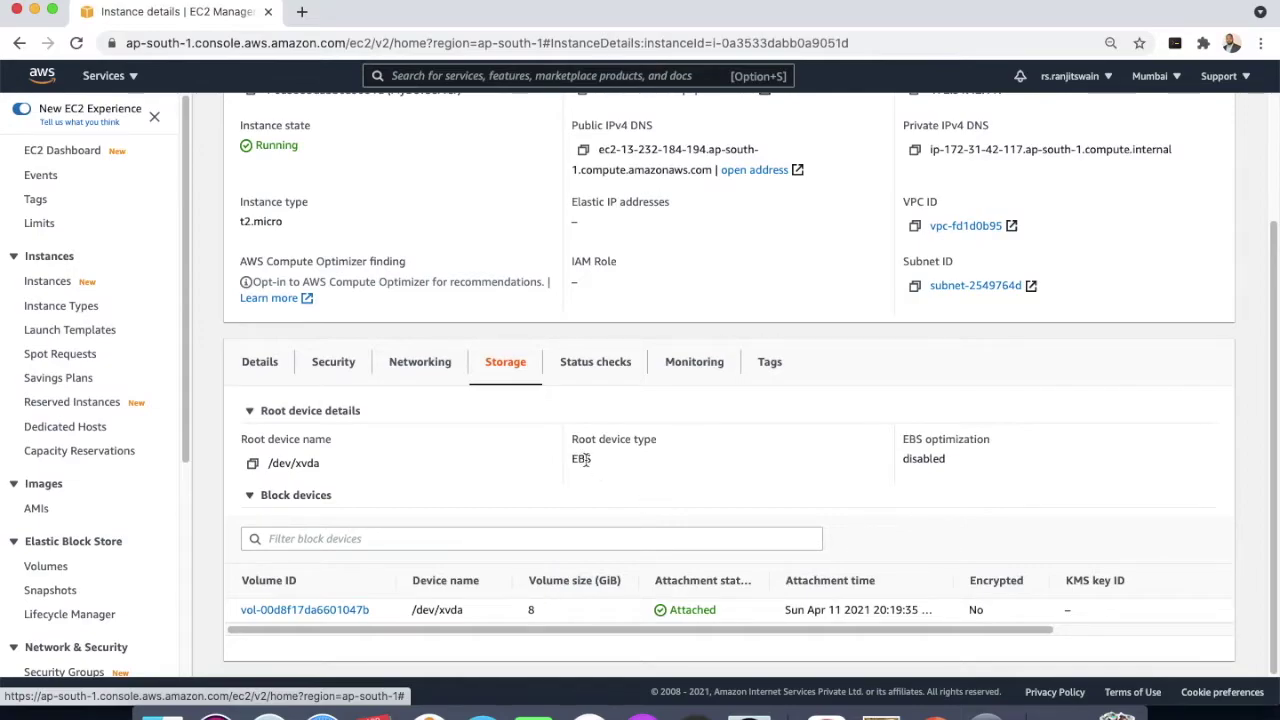
{"action": "left_click_drag", "start_coordinate": [590, 458], "coordinate": [553, 458]}
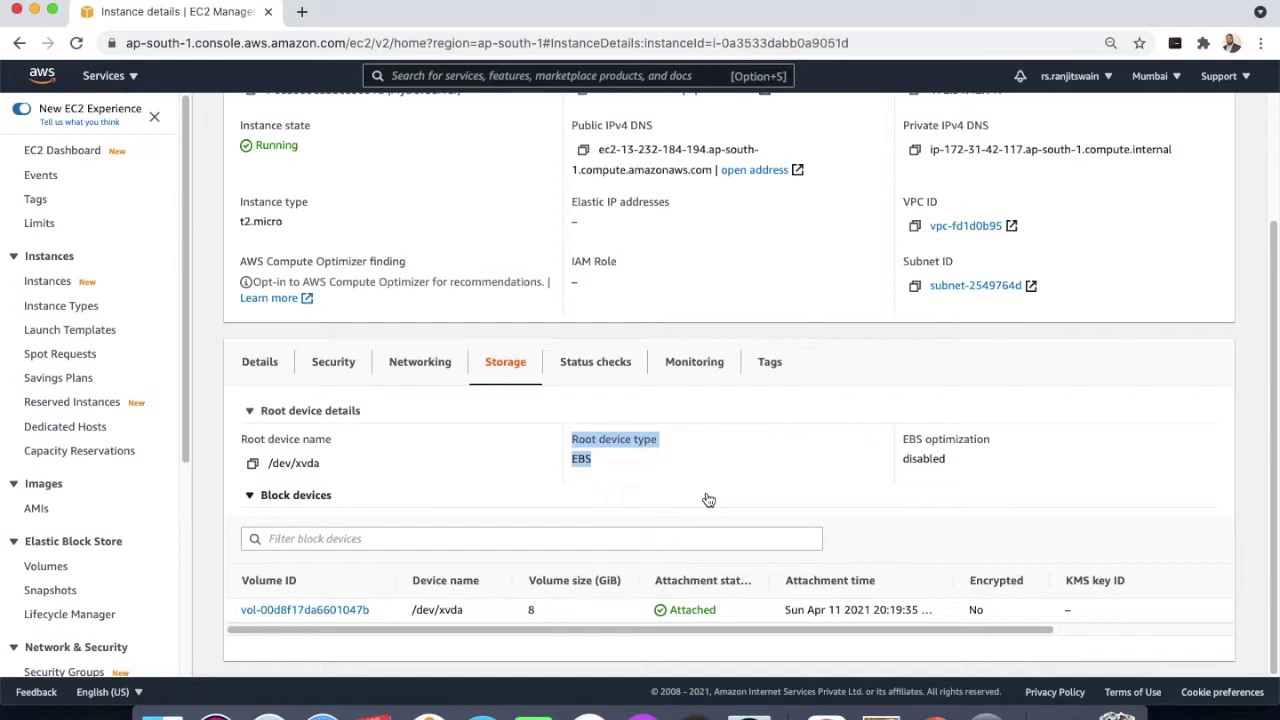
{"action": "scroll", "coordinate": [708, 499], "scroll_direction": "up", "scroll_amount": 3}
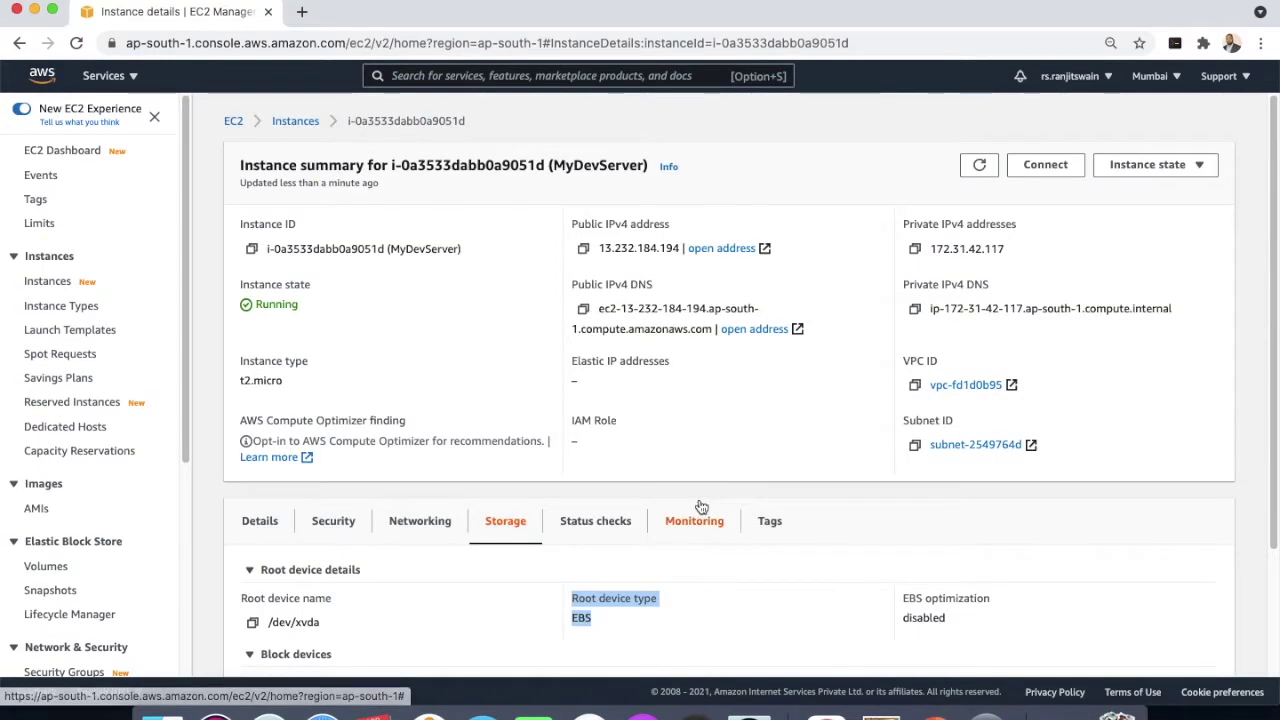
- Return to the instances list, then open the Elastic Block Store volumes list and examine MyDevServer's volume
{"action": "left_click", "coordinate": [294, 122]}
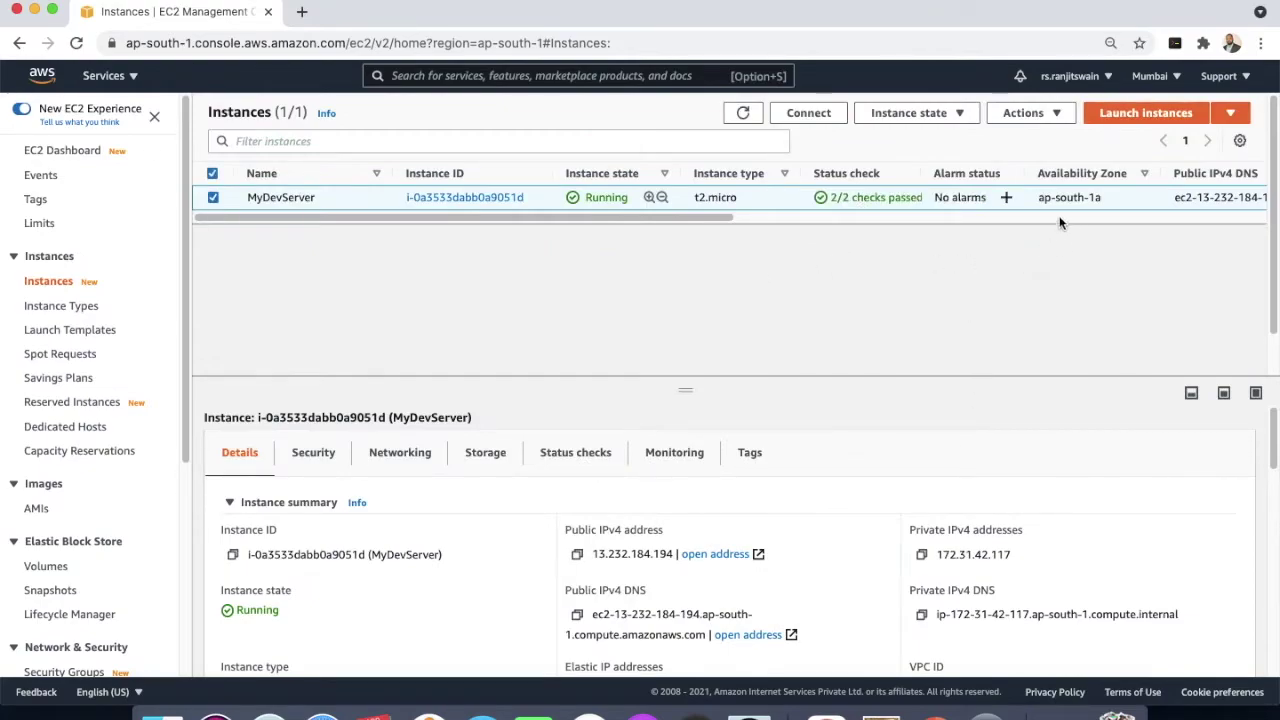
{"action": "left_click_drag", "start_coordinate": [719, 215], "coordinate": [390, 240]}
{"action": "scroll", "coordinate": [130, 405], "scroll_direction": "down", "scroll_amount": 5}
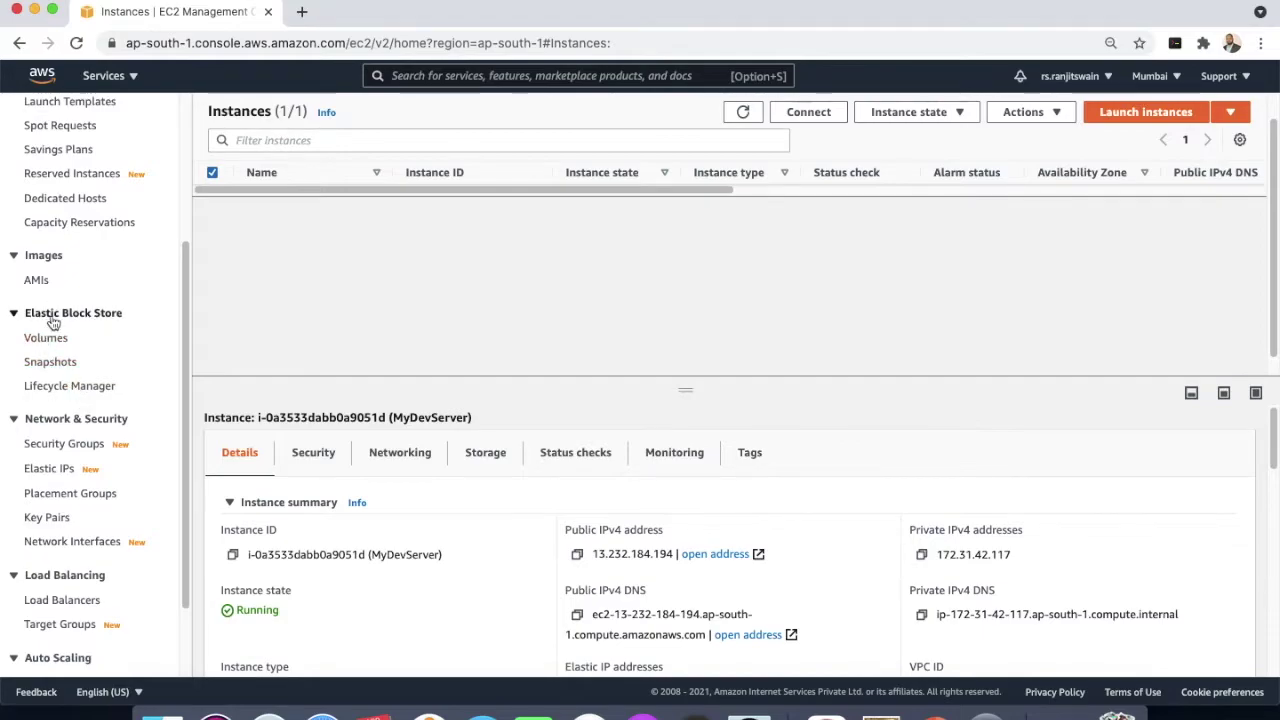
{"action": "left_click", "coordinate": [43, 340]}
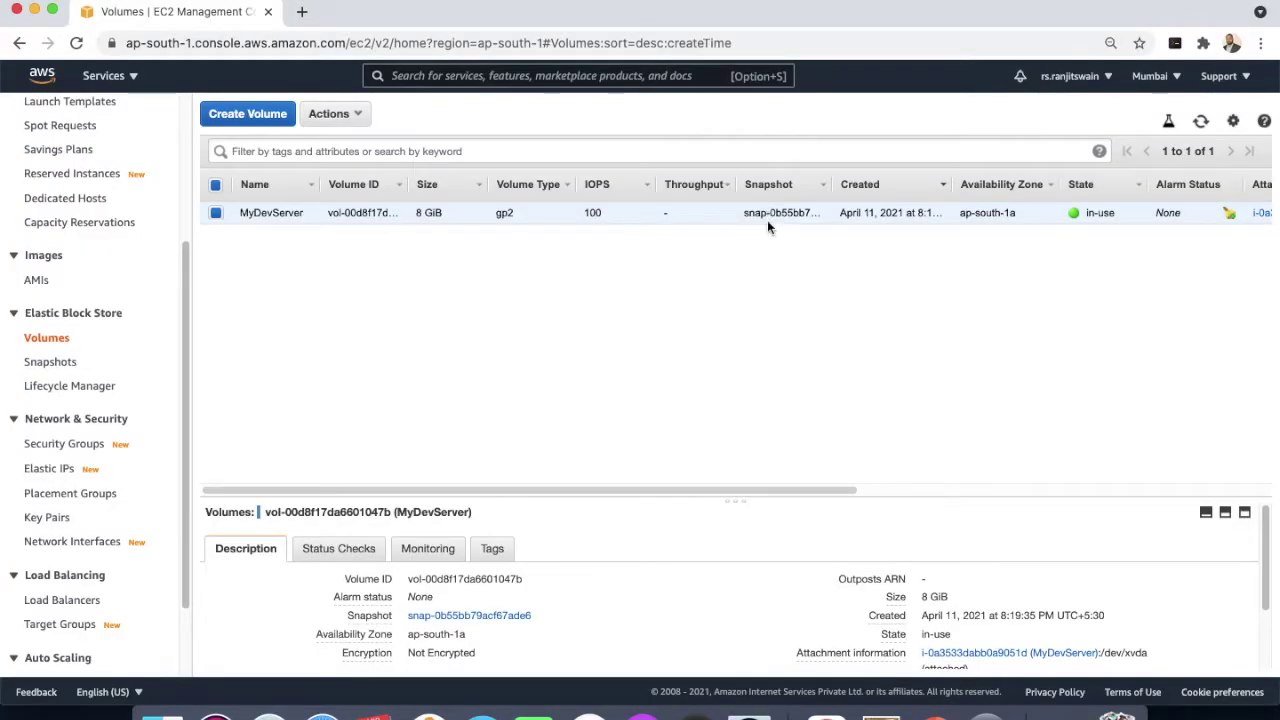
{"action": "left_click", "coordinate": [850, 190]}
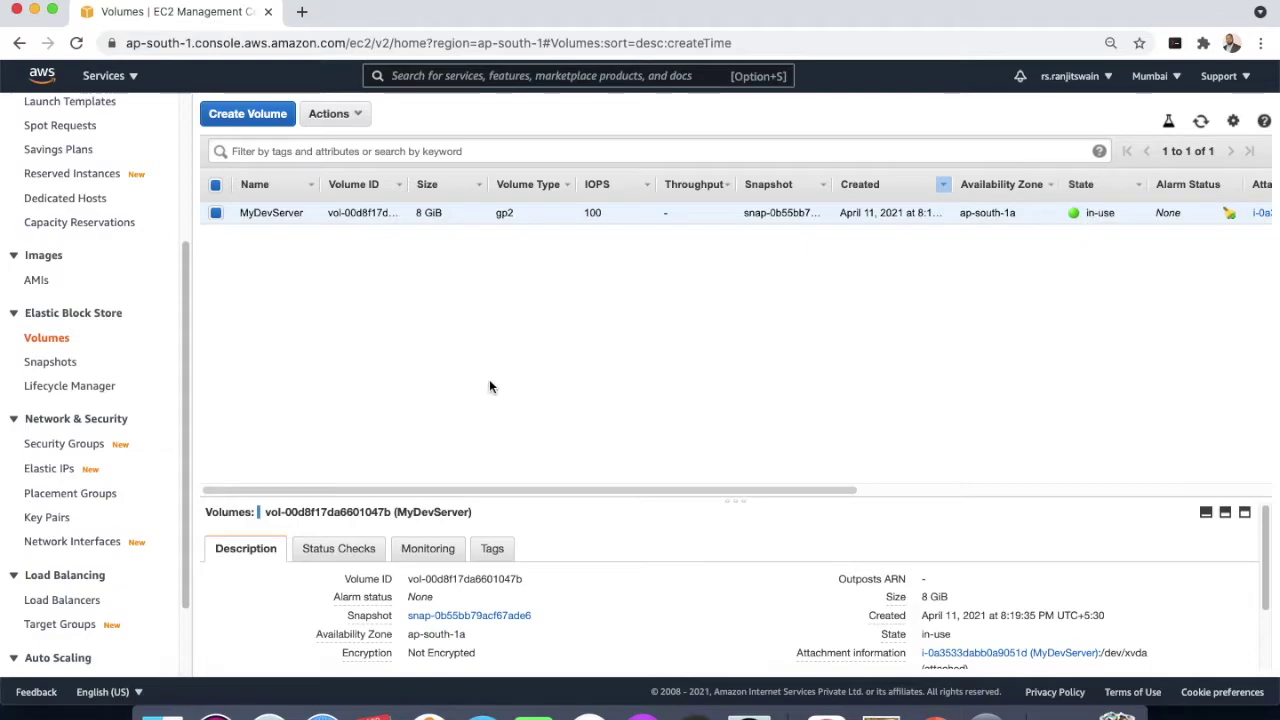
- Find MyDevServer among the running EC2 instances and terminate it
{"action": "scroll", "coordinate": [170, 260], "scroll_direction": "up", "scroll_amount": 3}
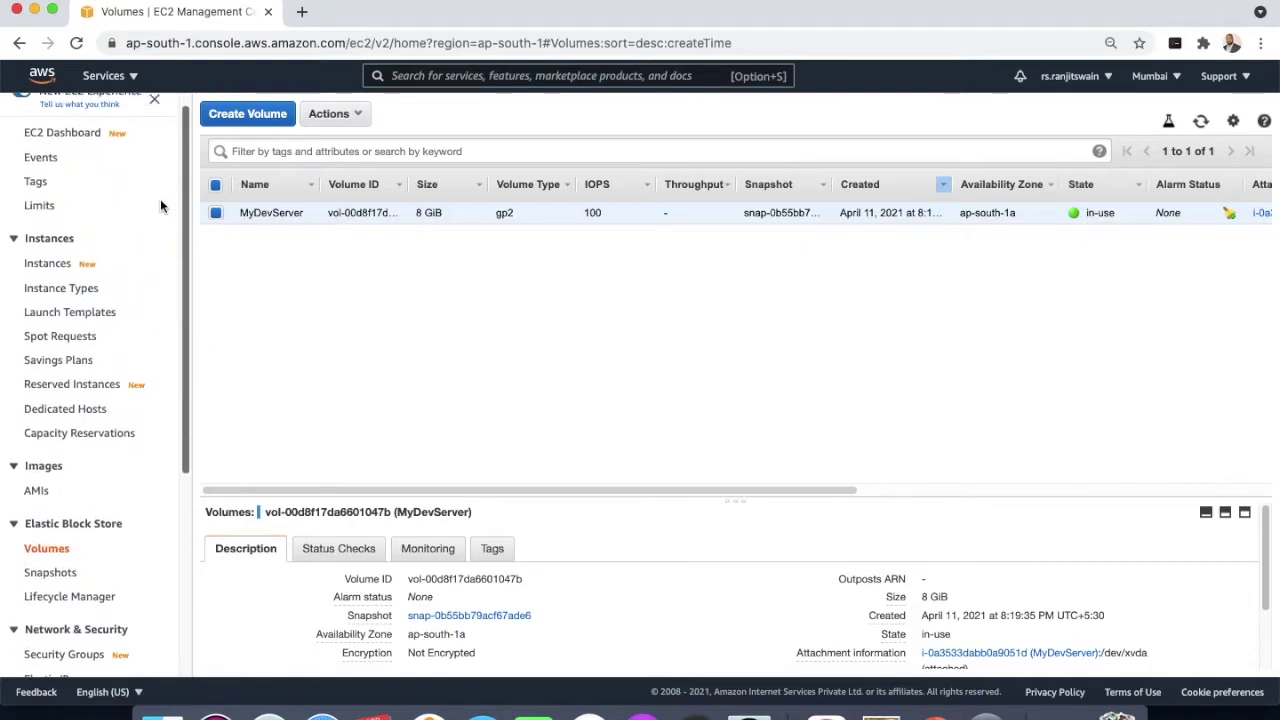
{"action": "left_click", "coordinate": [67, 134]}
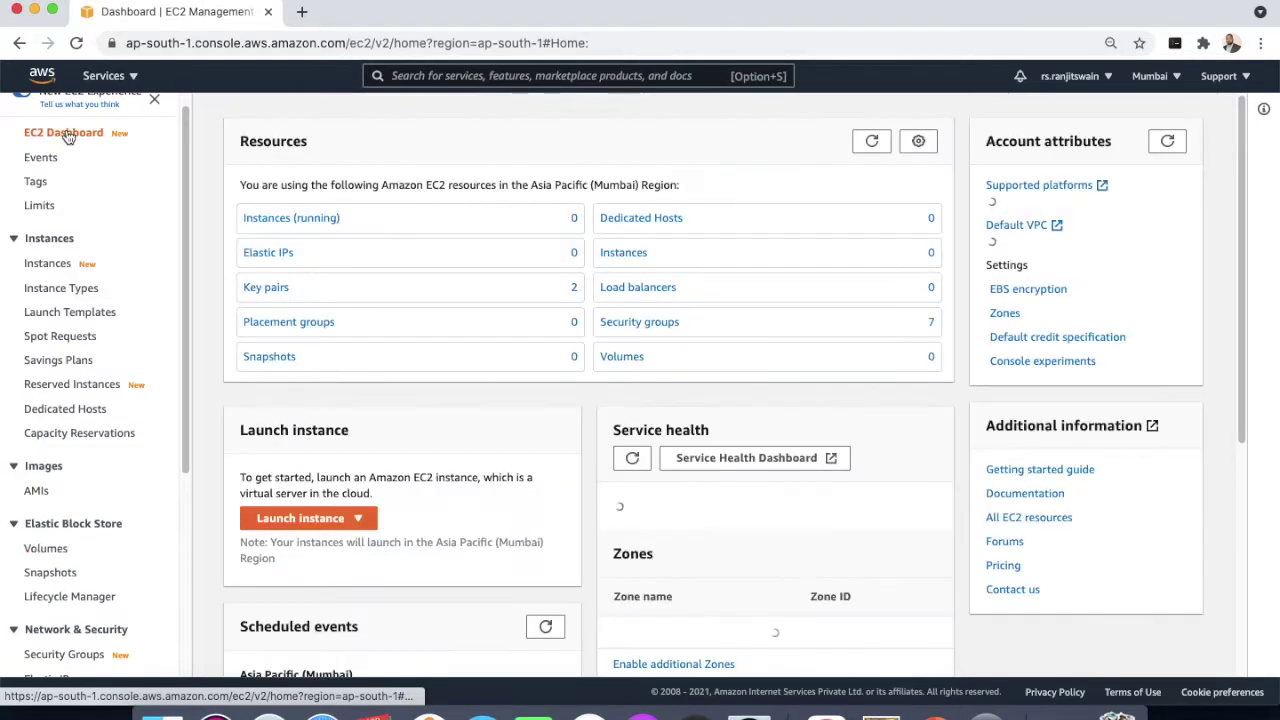
{"action": "left_click", "coordinate": [294, 219]}
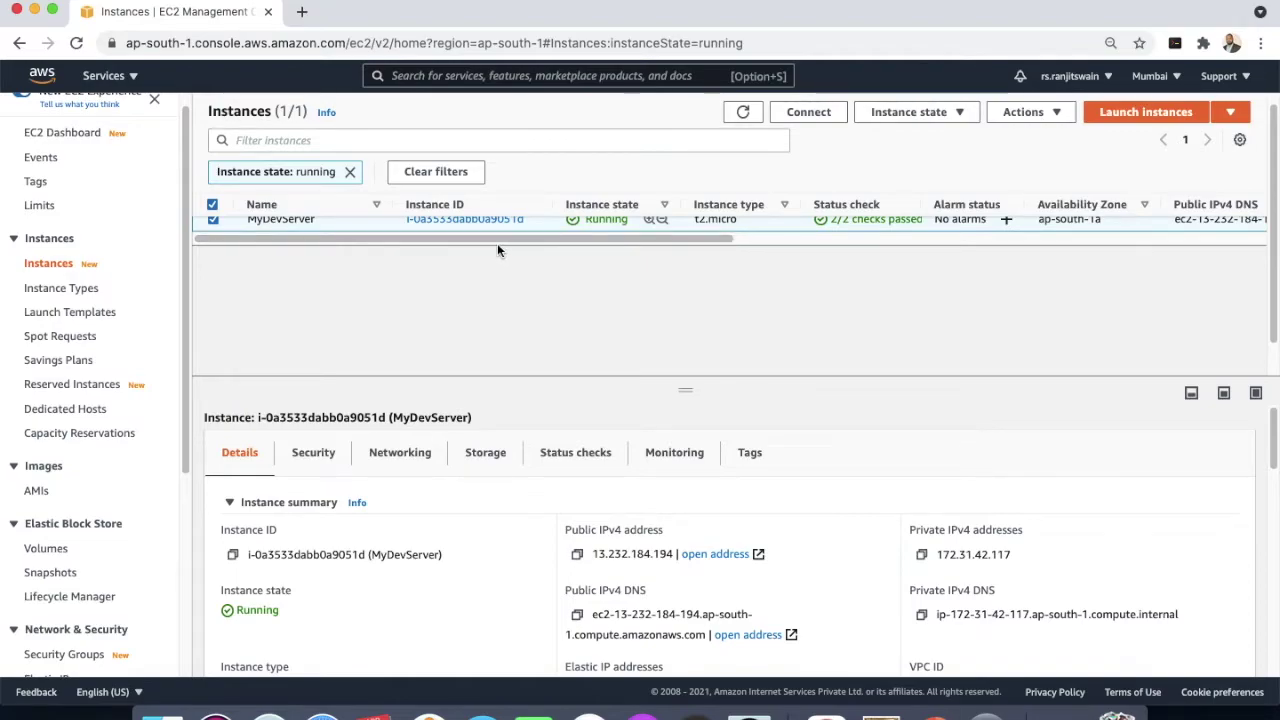
{"action": "scroll", "coordinate": [497, 243], "scroll_direction": "right", "scroll_amount": 1}
{"action": "left_click_drag", "start_coordinate": [686, 389], "coordinate": [701, 428]}
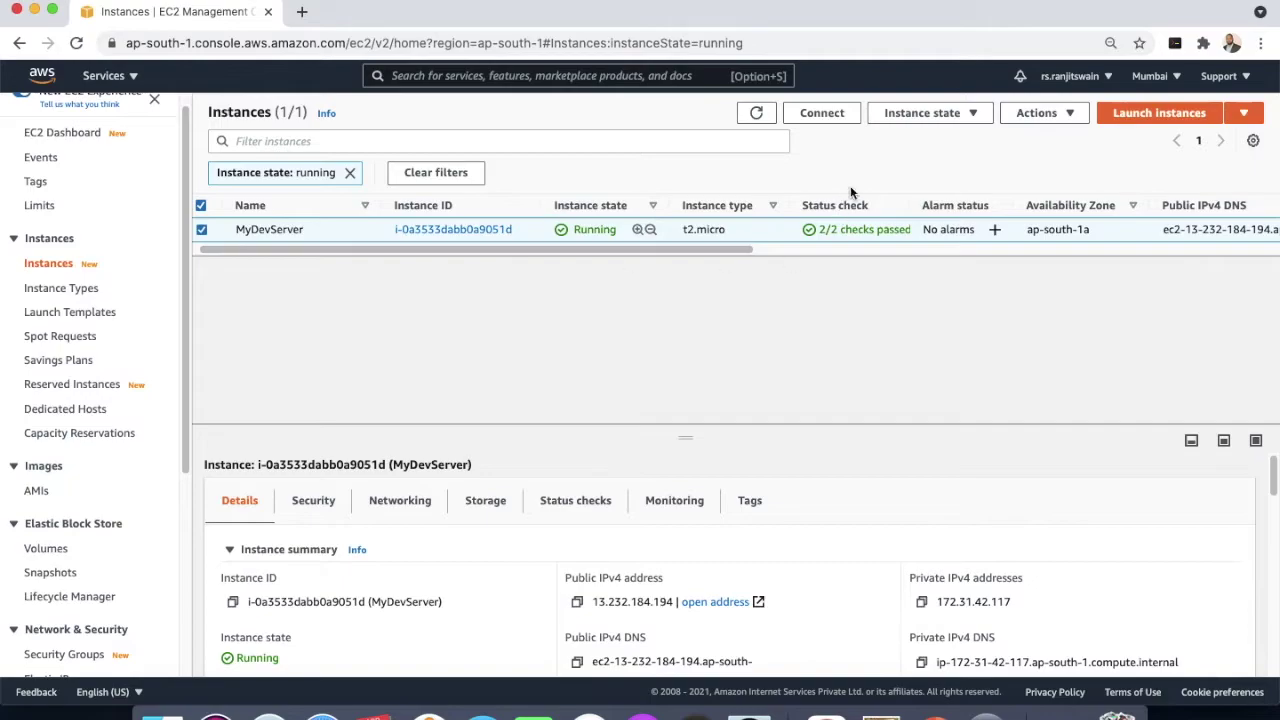
{"action": "left_click", "coordinate": [944, 118]}
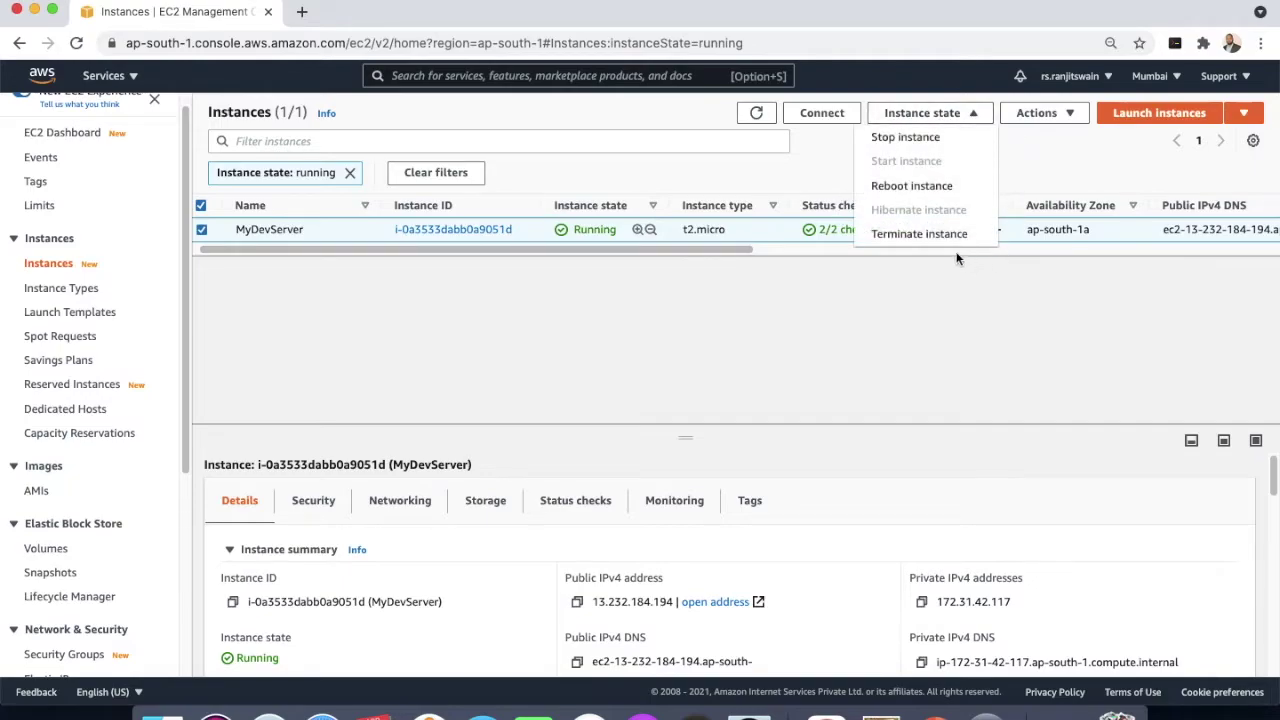
{"action": "left_click", "coordinate": [918, 235]}
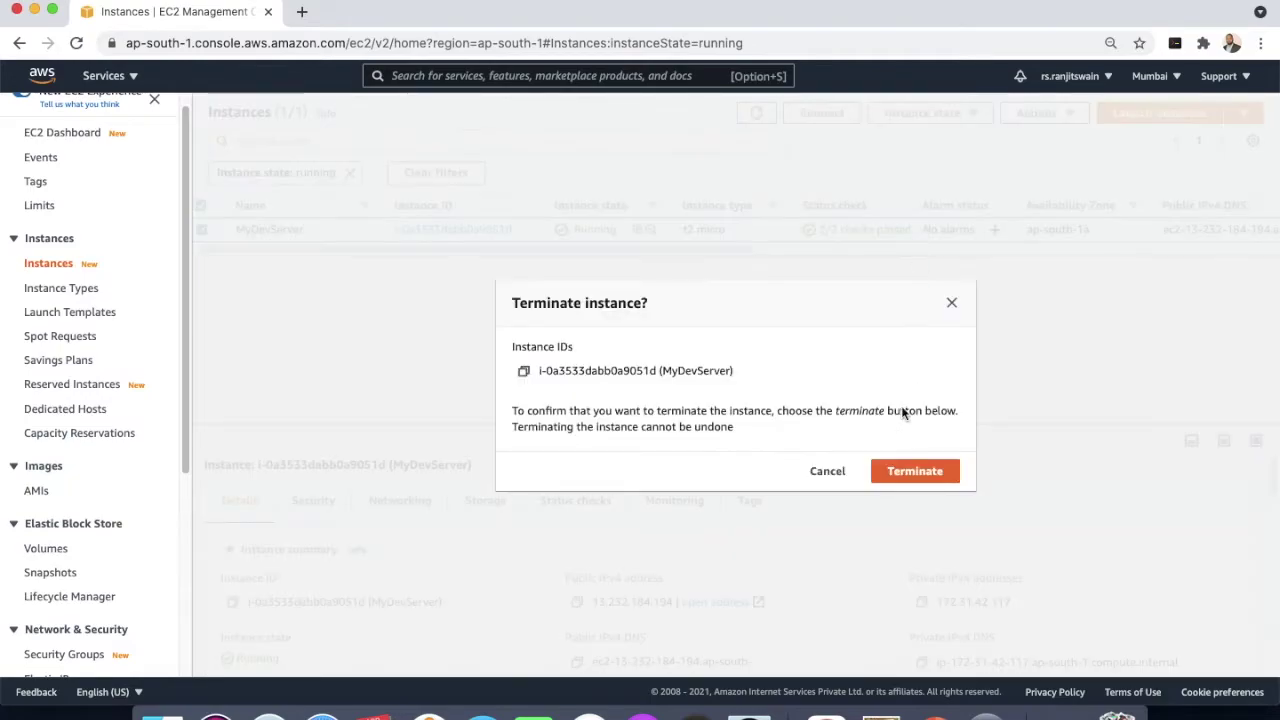
{"action": "left_click", "coordinate": [917, 470]}
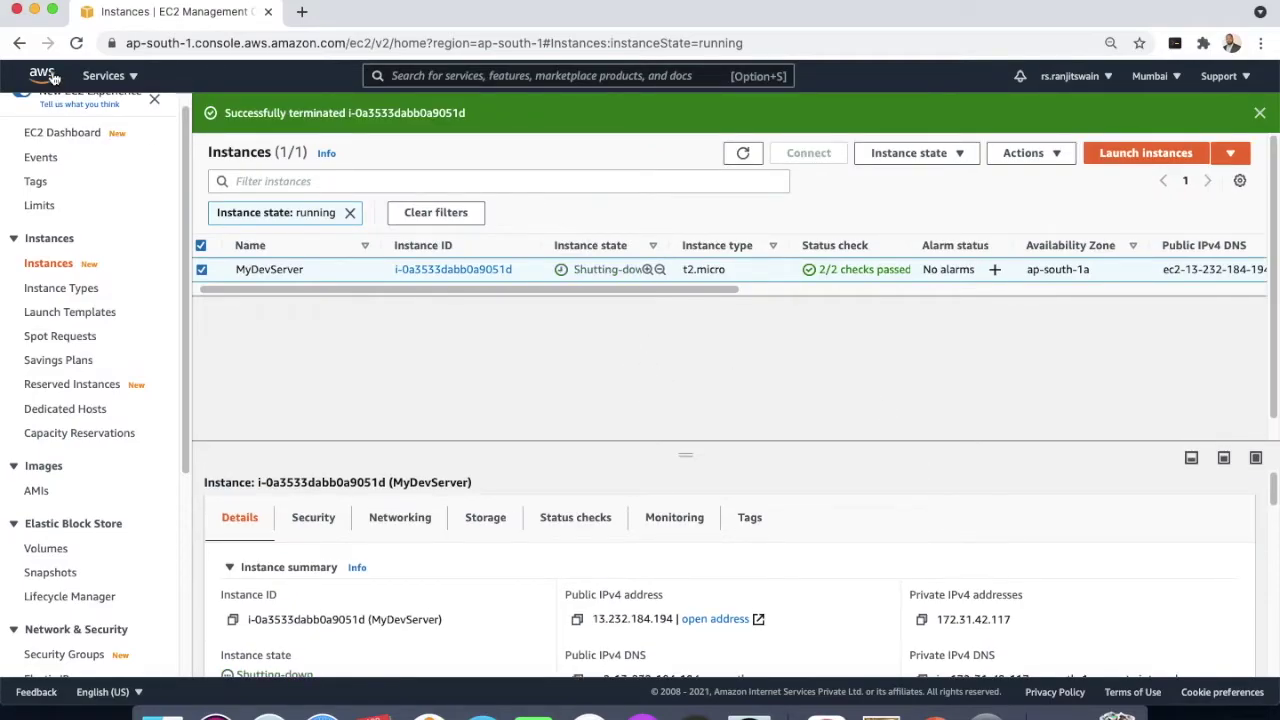
- Reload the running instances list and check the EBS volumes list for MyDevServer's root volume
{"action": "left_click", "coordinate": [78, 44]}
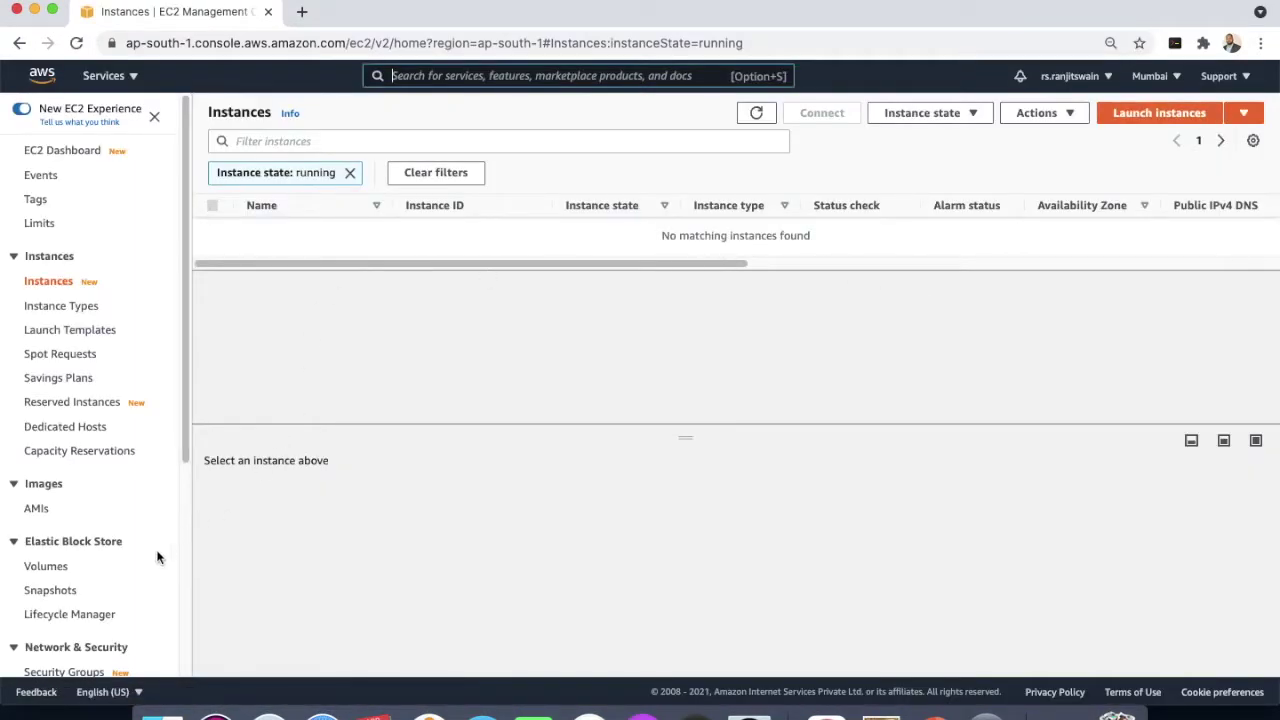
{"action": "left_click", "coordinate": [38, 566]}
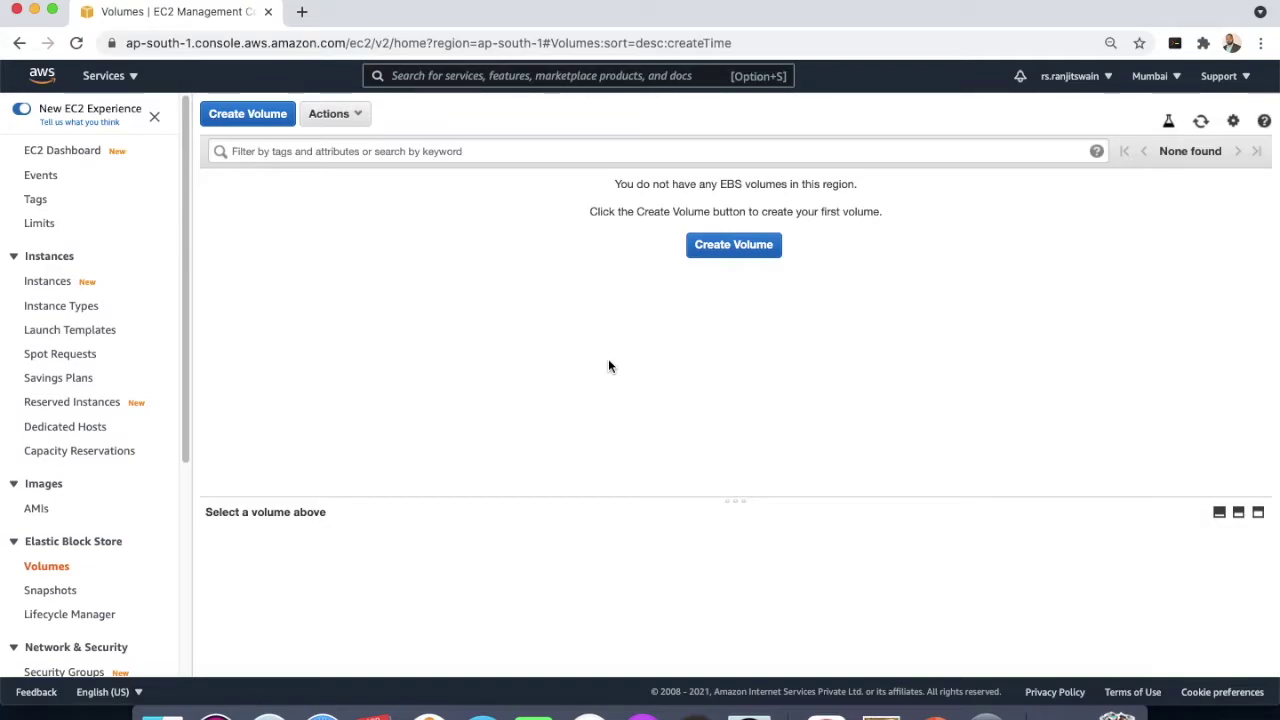
- Start launching a new instance with the 64-bit (x86) Amazon Linux 2 AMI, type t2.micro and default instance details, up to the storage configuration
{"action": "left_click", "coordinate": [62, 152]}
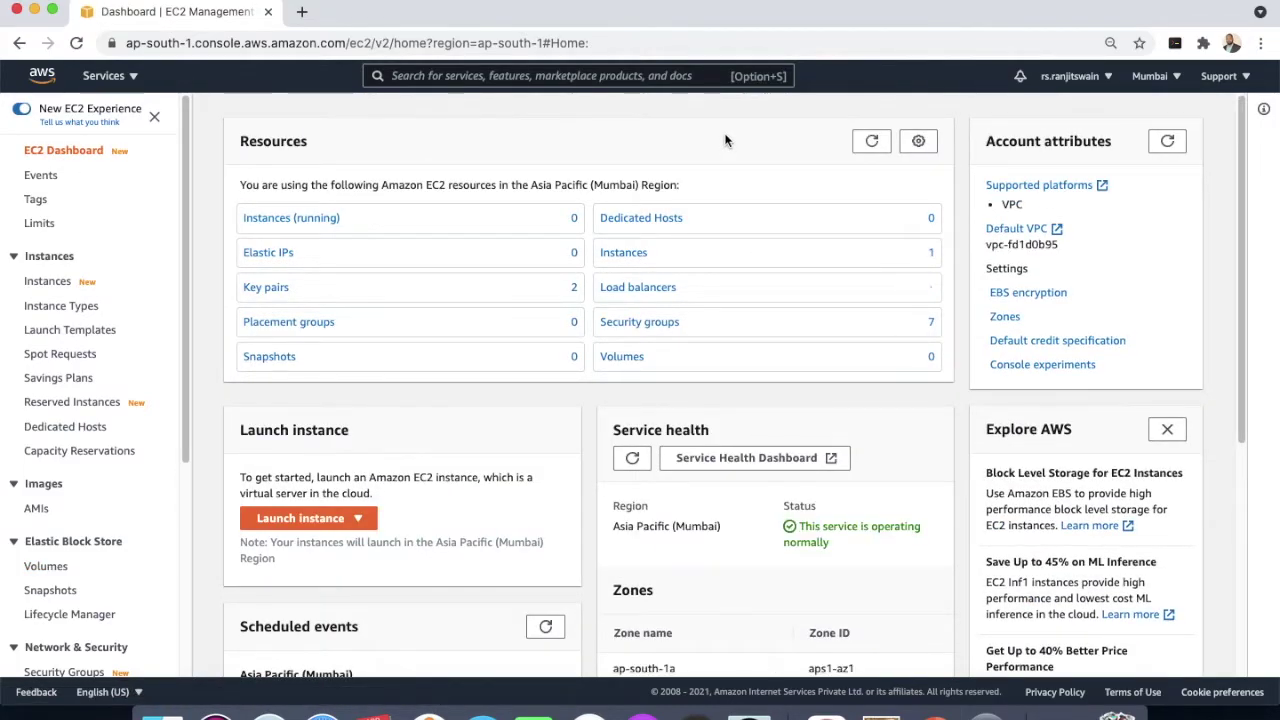
{"action": "left_click", "coordinate": [314, 221]}
{"action": "left_click", "coordinate": [1148, 115]}
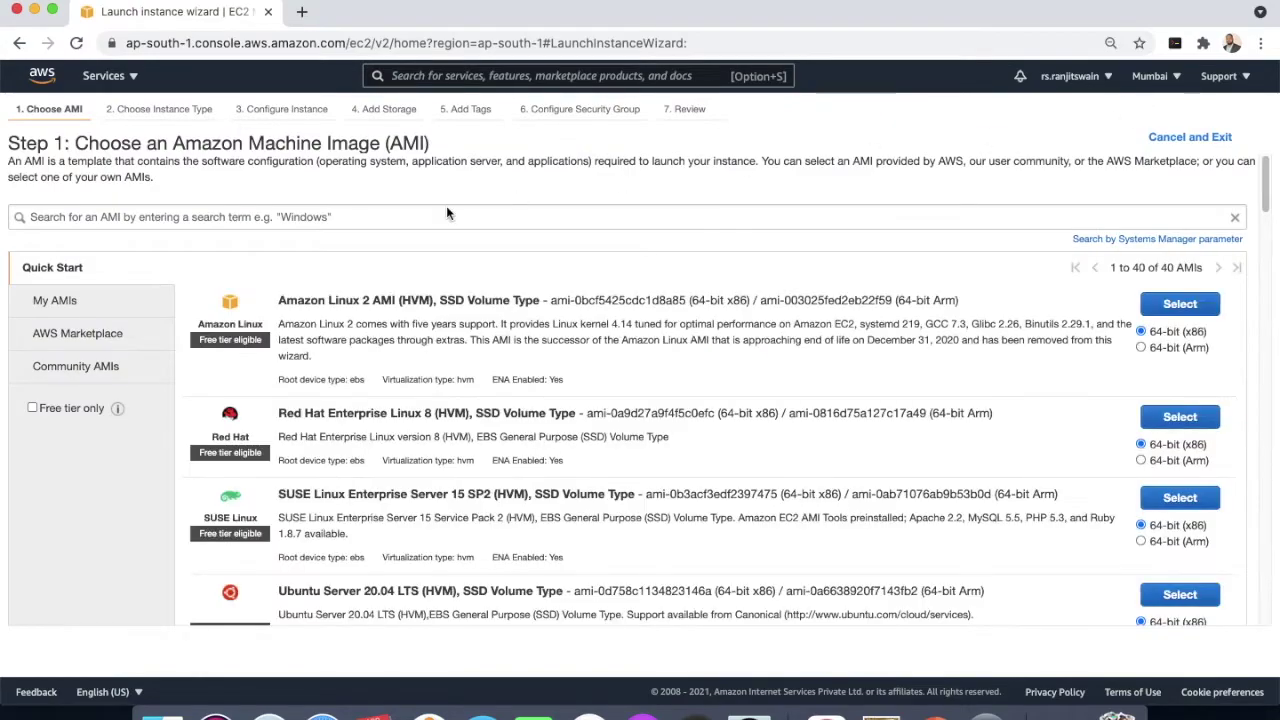
{"action": "left_click", "coordinate": [1179, 306]}
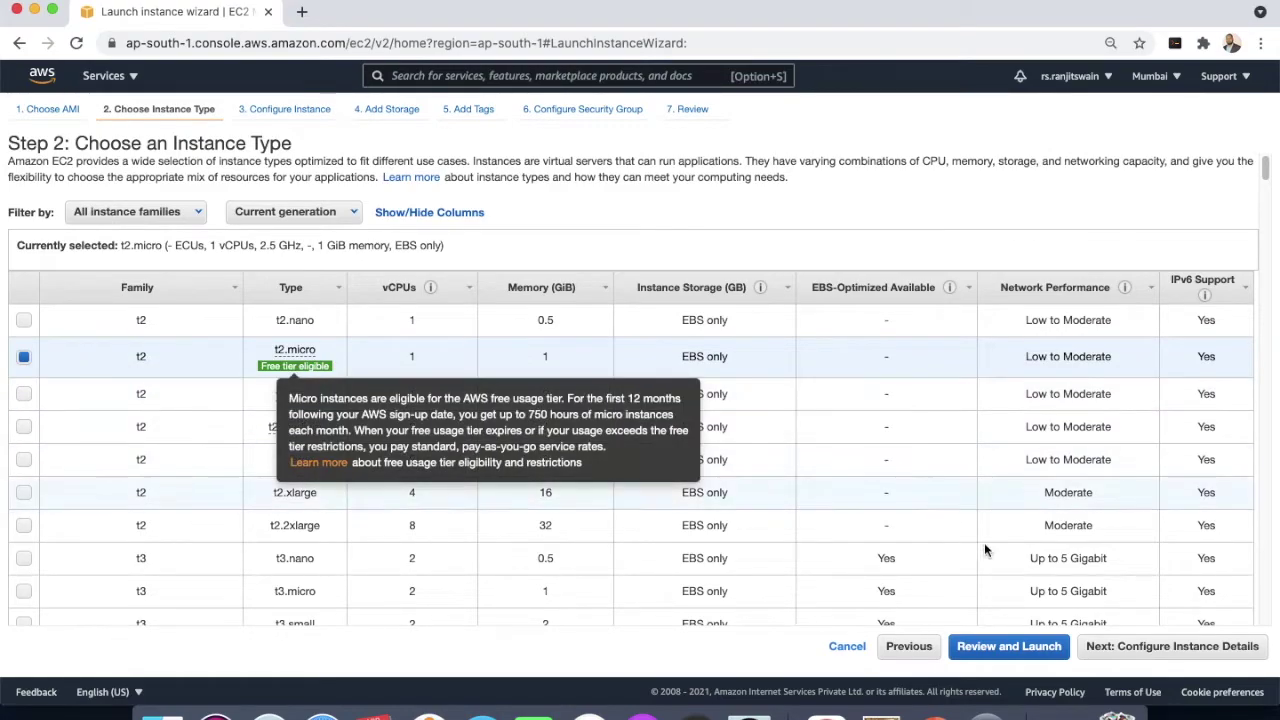
{"action": "left_click", "coordinate": [1175, 648]}
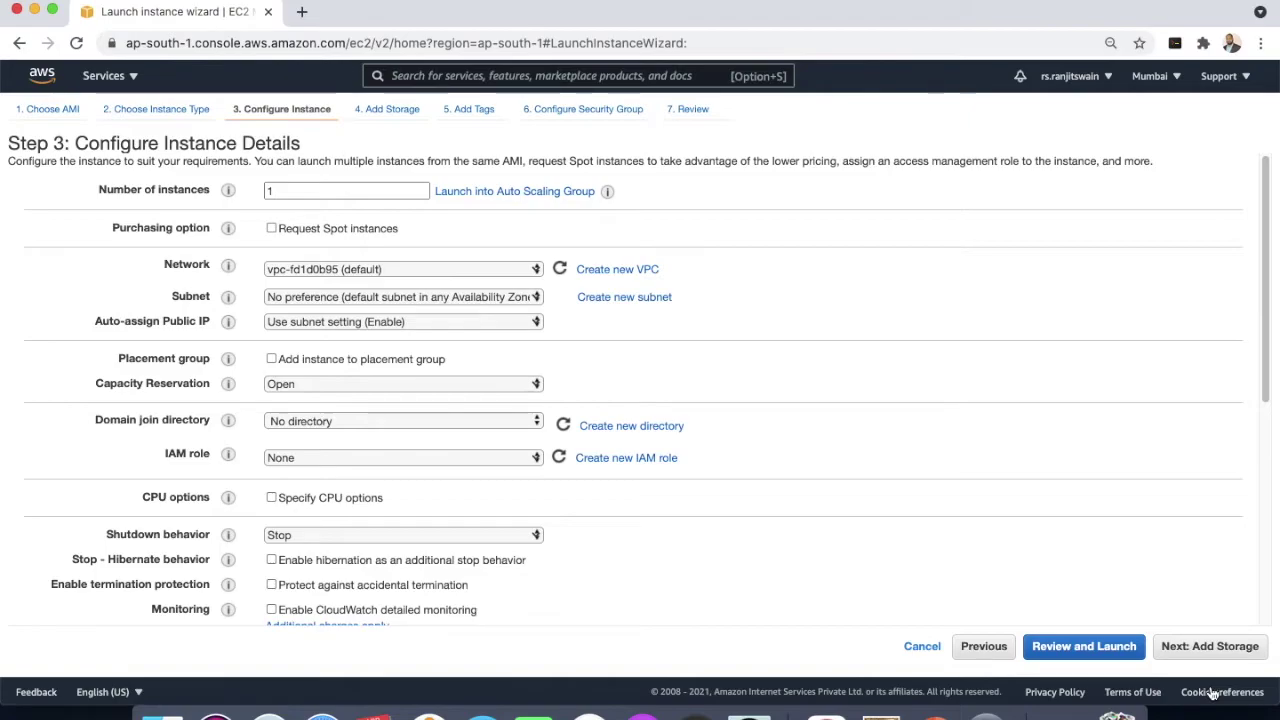
{"action": "left_click", "coordinate": [1217, 650]}
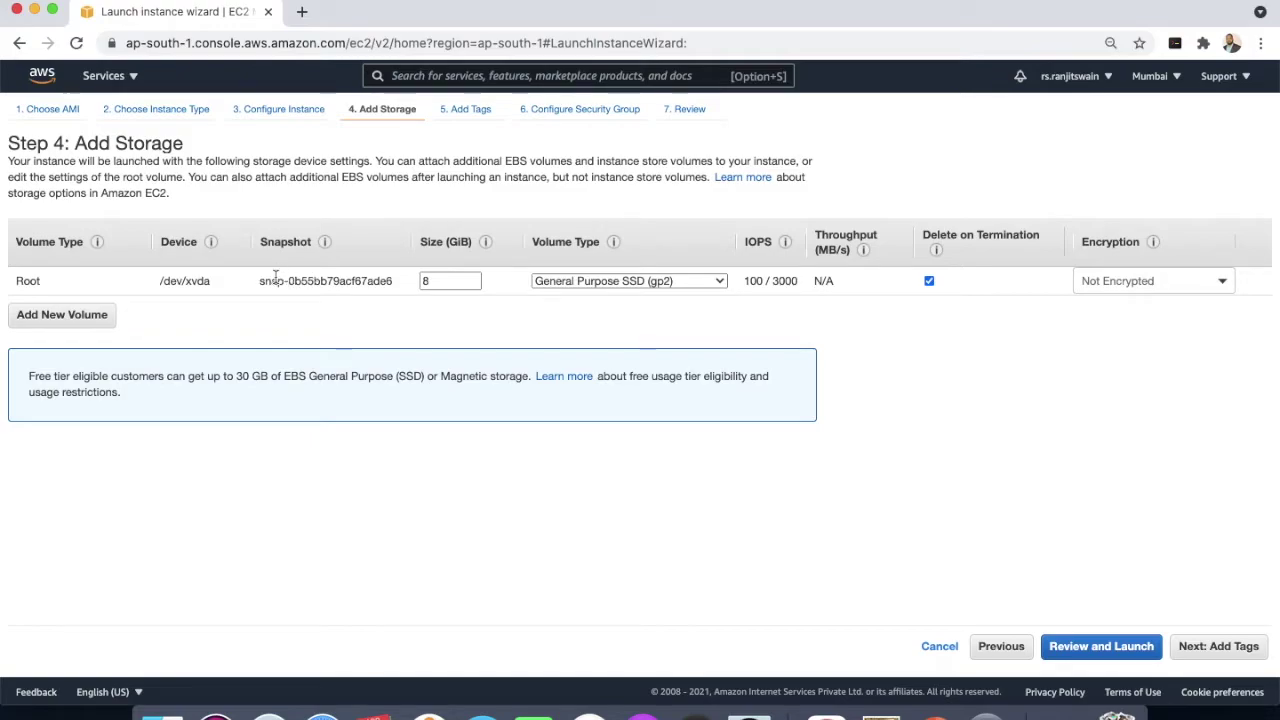
- Examine the root volume's snapshot ID, IOPS and available encryption options
{"action": "left_click_drag", "start_coordinate": [260, 284], "coordinate": [397, 287]}
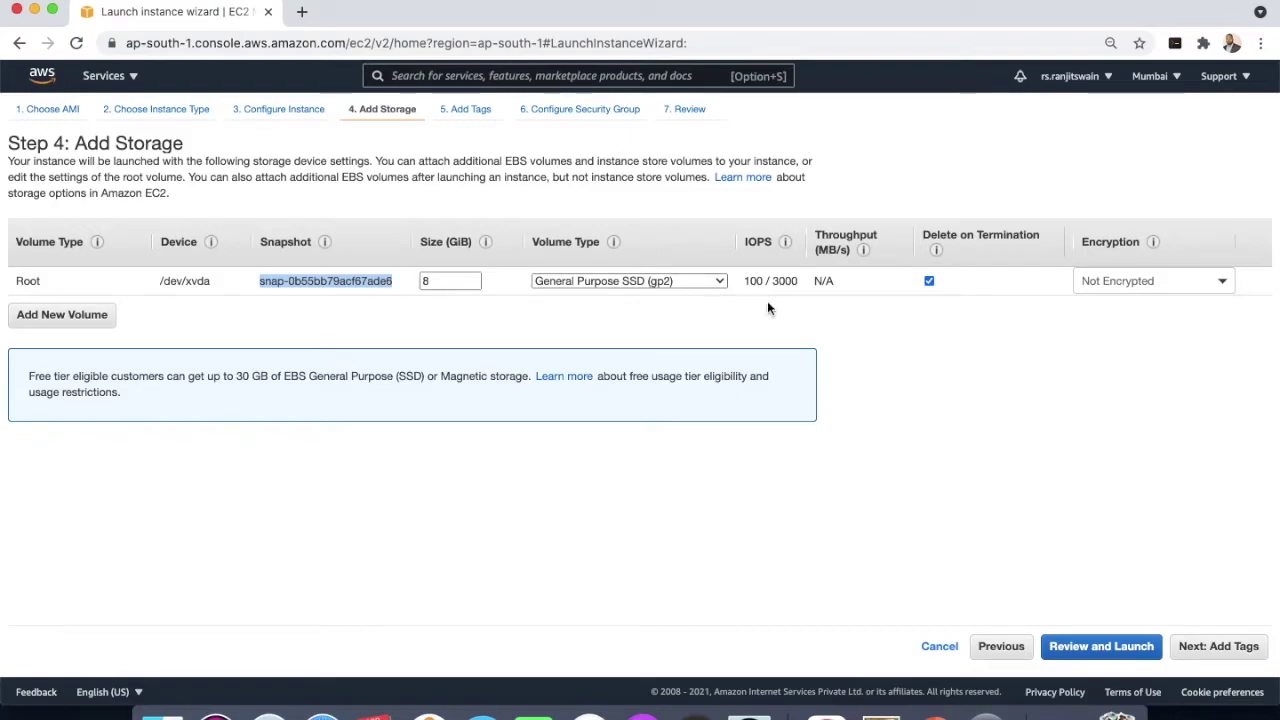
{"action": "mouse_move", "coordinate": [772, 292]}
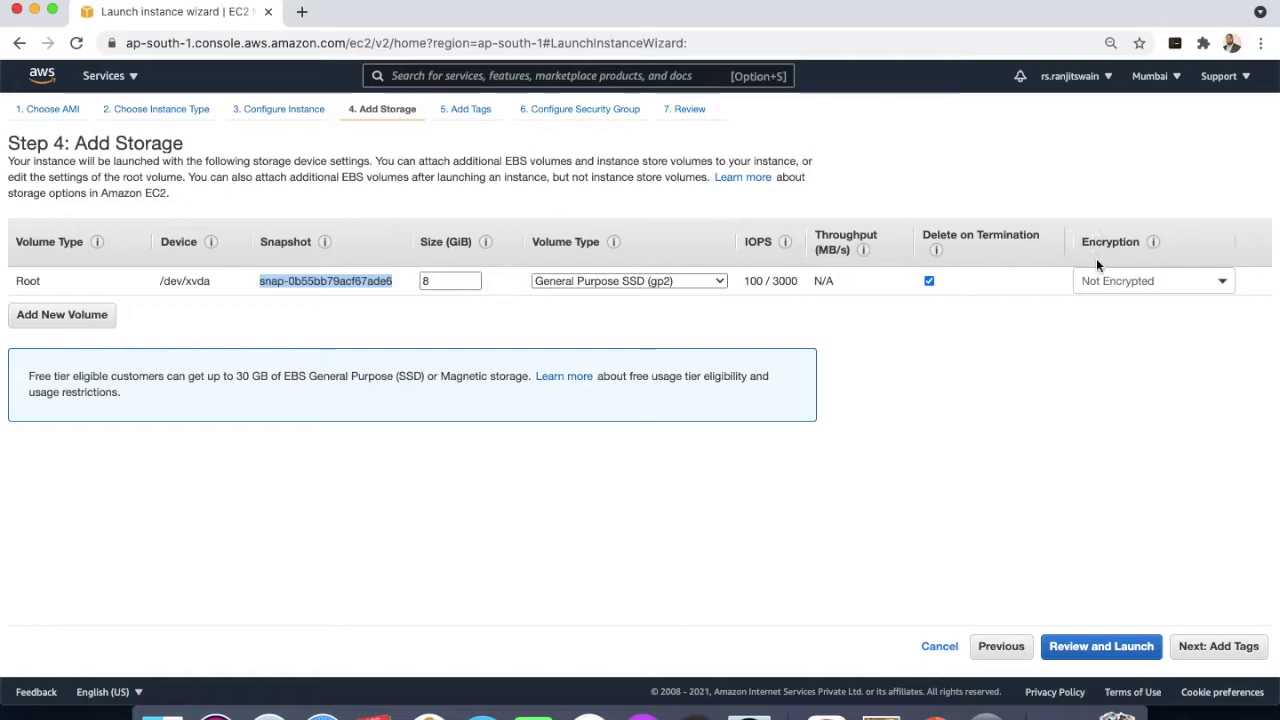
{"action": "left_click", "coordinate": [1225, 285]}
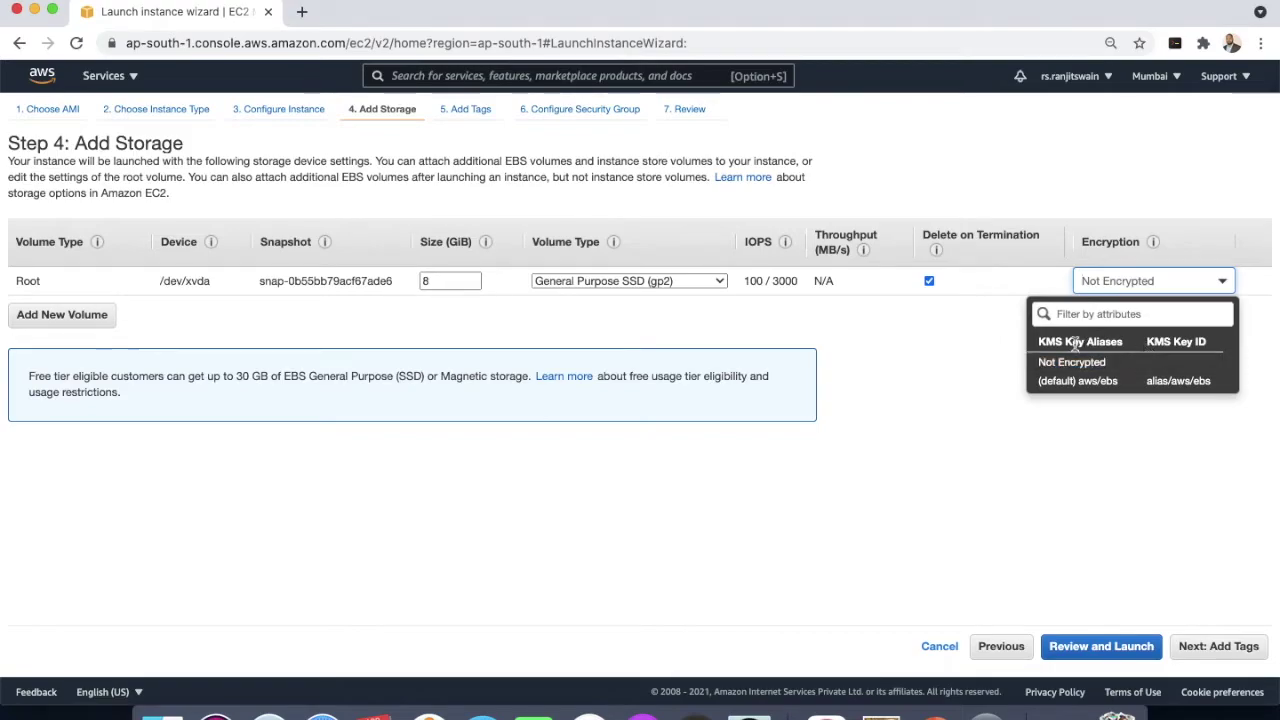
{"action": "left_click", "coordinate": [976, 421]}
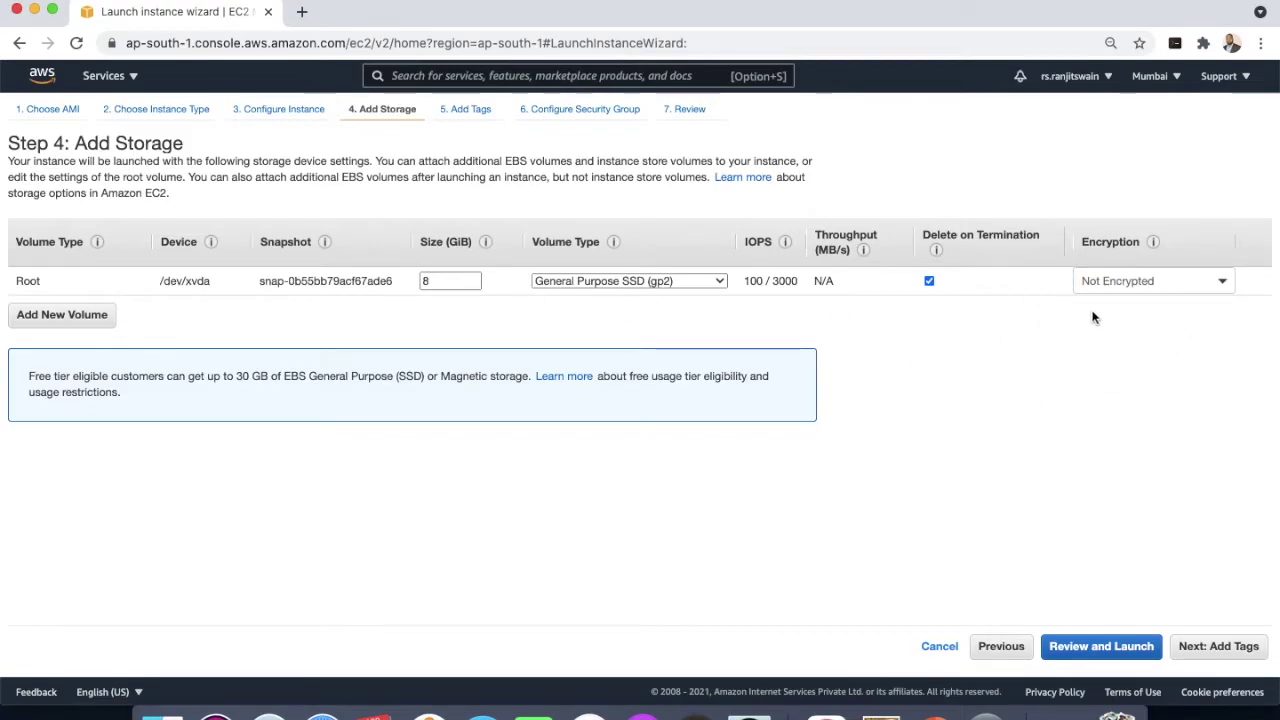
- Add an EBS volume on /dev/sdb with type Provisioned IOPS SSD (io1), keeping Delete on Termination off
{"action": "left_click", "coordinate": [46, 315]}
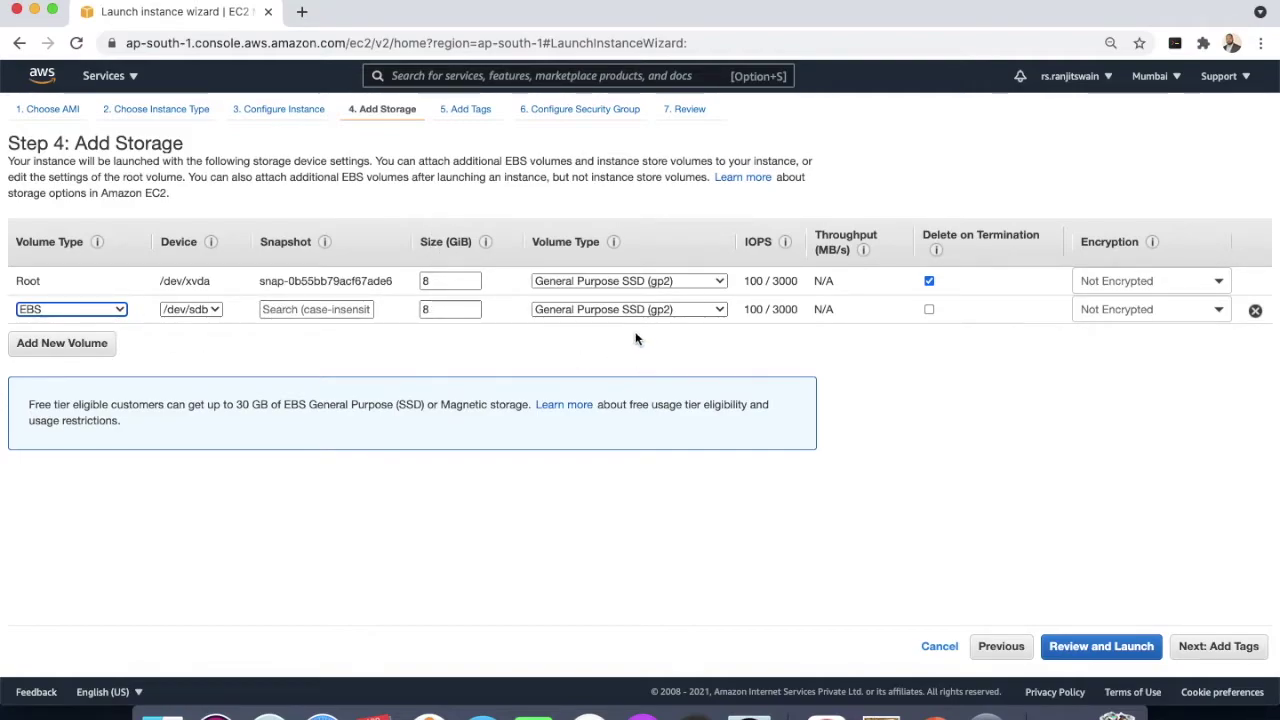
{"action": "left_click", "coordinate": [664, 309]}
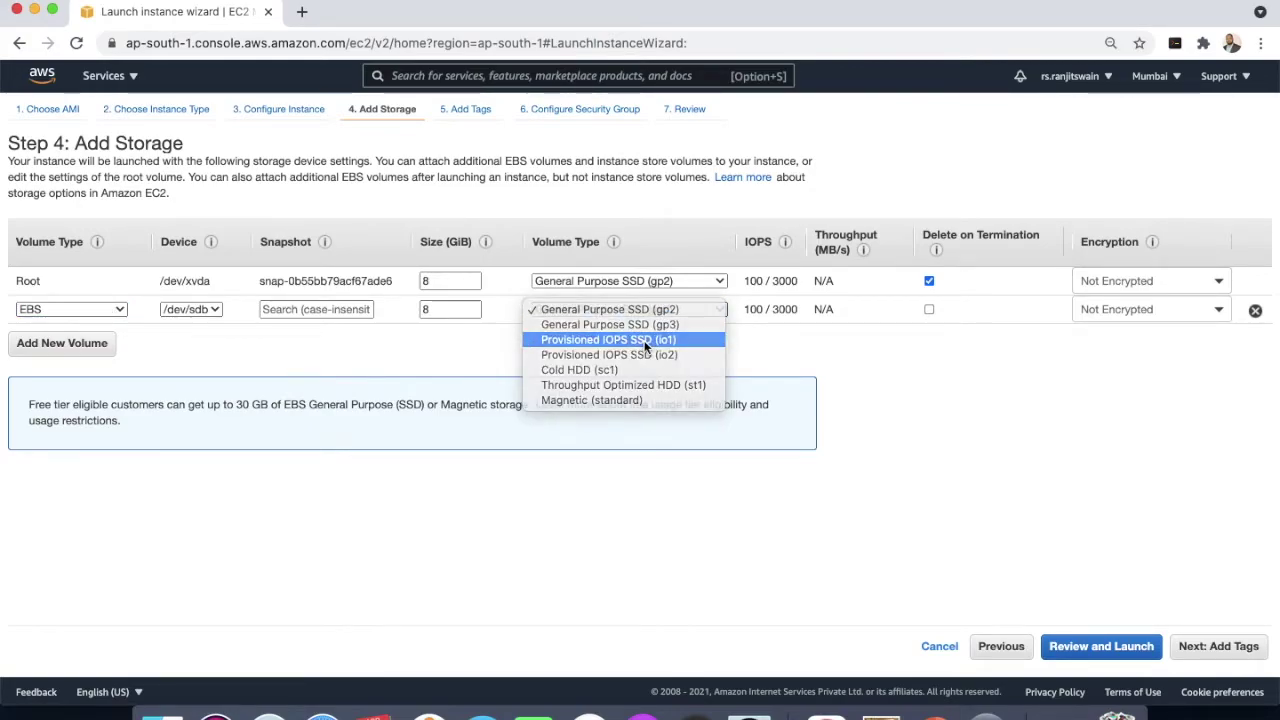
{"action": "left_click", "coordinate": [645, 342]}
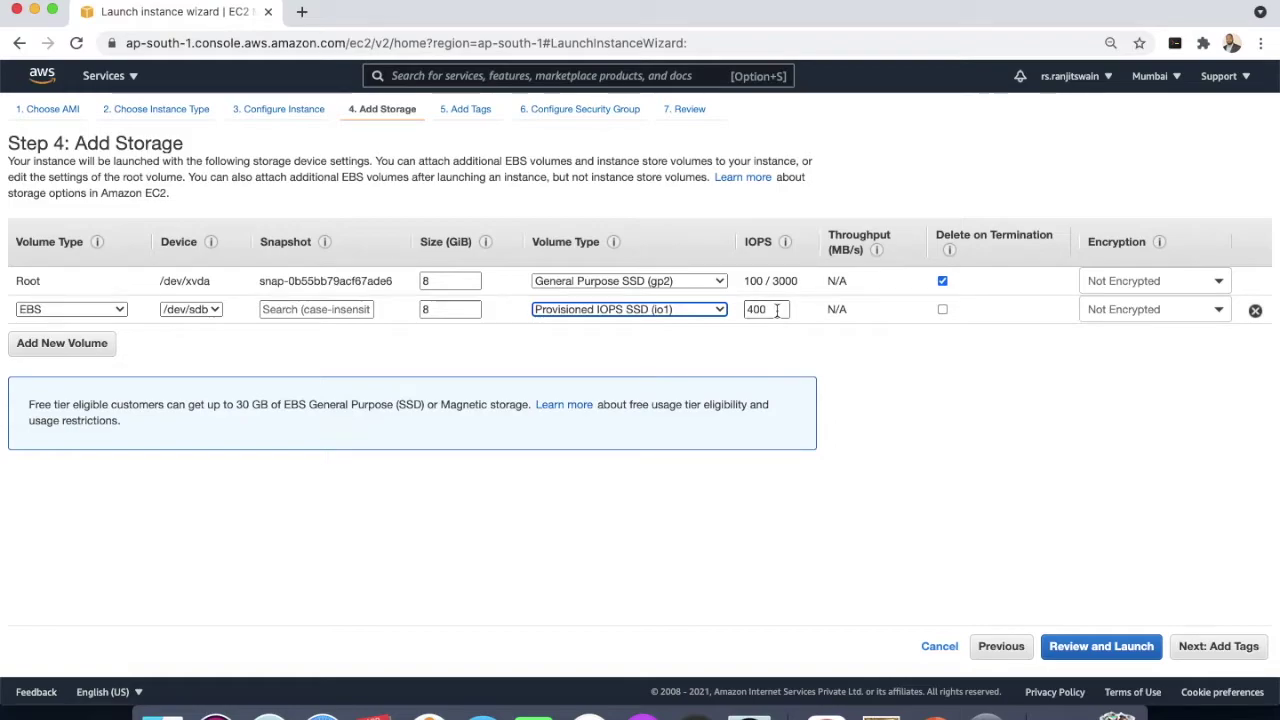
{"action": "left_click", "coordinate": [942, 309]}
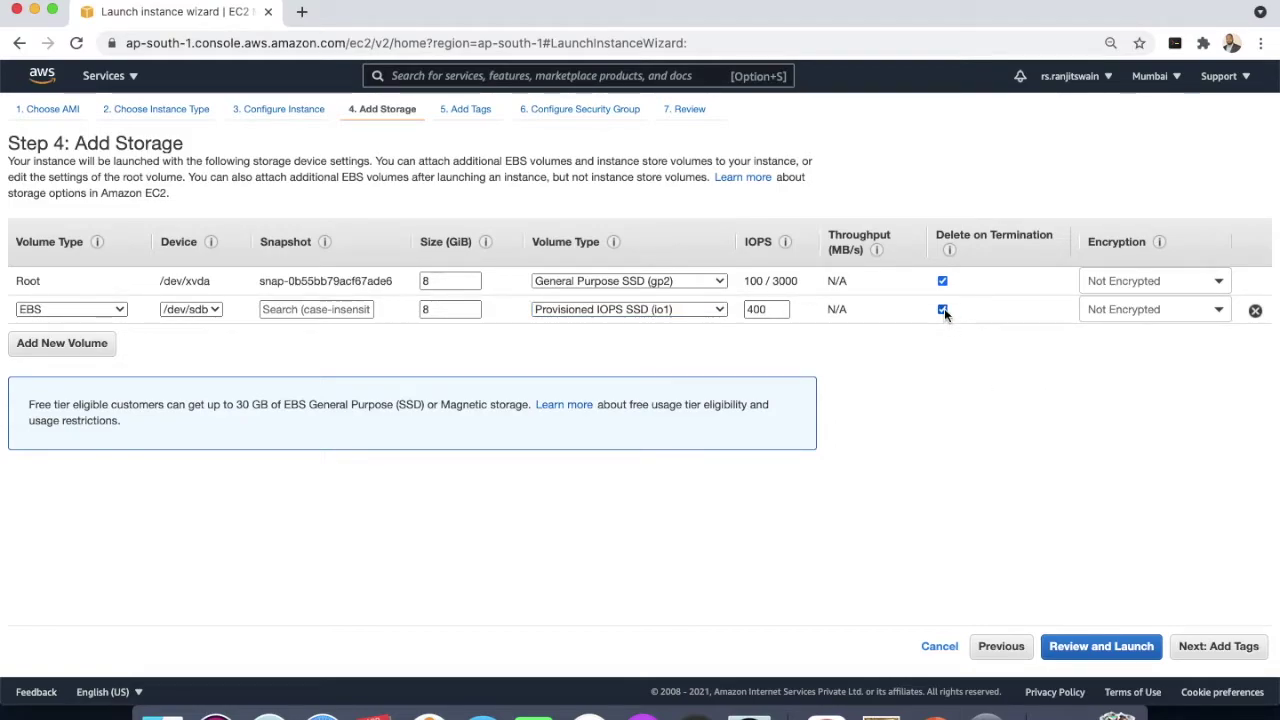
{"action": "left_click", "coordinate": [942, 310]}
- Add another EBS volume on /dev/sdc and set its type to Throughput Optimized HDD (st1)
{"action": "left_click", "coordinate": [68, 343]}
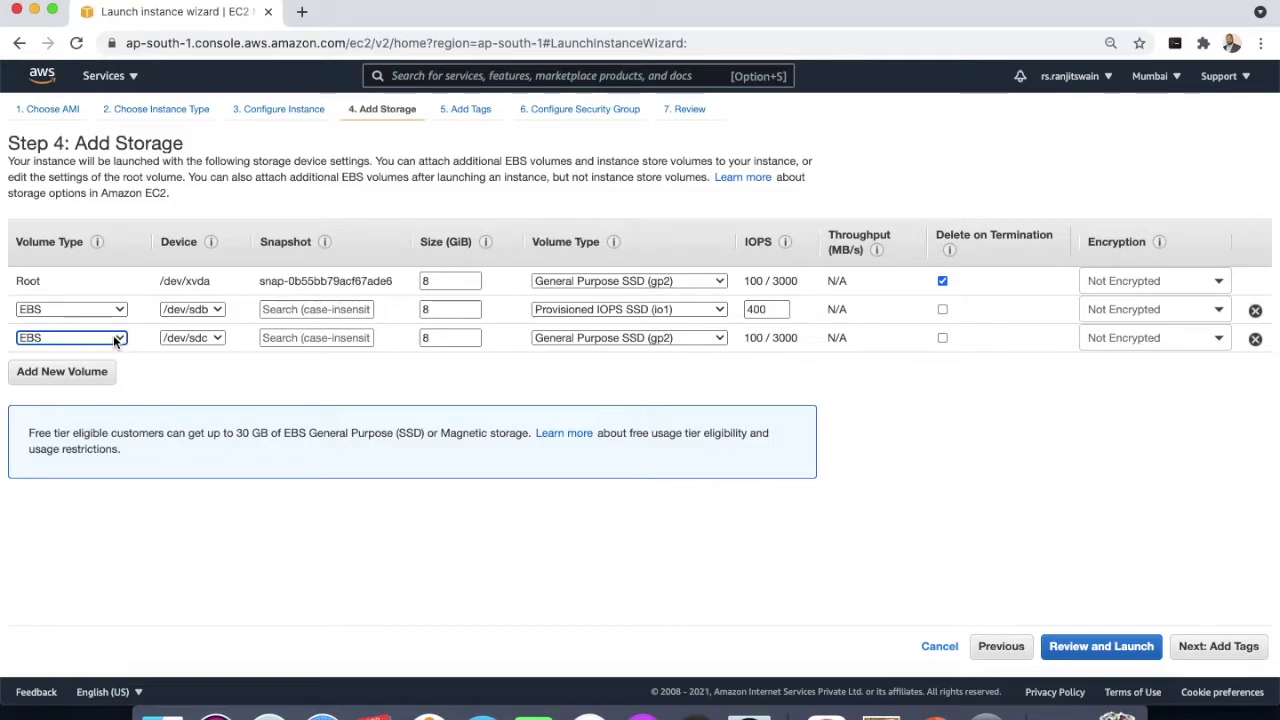
{"action": "left_click", "coordinate": [116, 340]}
{"action": "left_click", "coordinate": [114, 338]}
{"action": "left_click", "coordinate": [587, 341]}
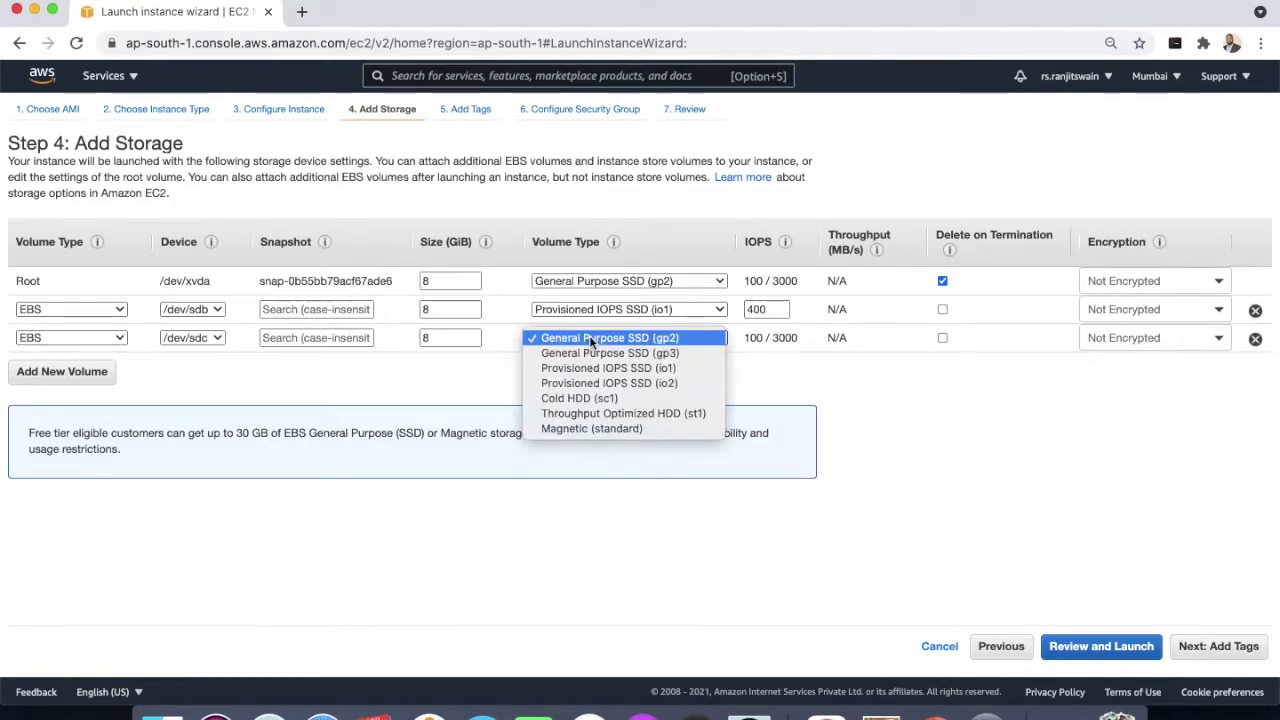
{"action": "left_click", "coordinate": [589, 413]}
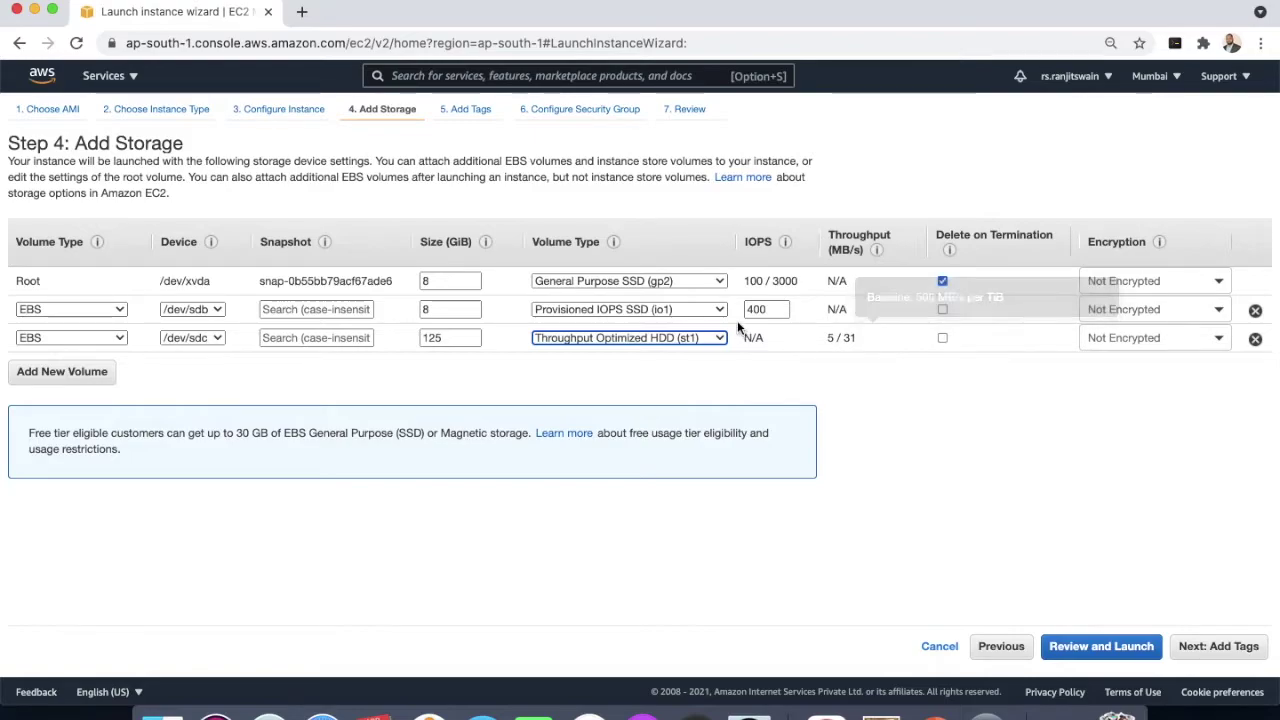
- Add another EBS volume on /dev/sdd and set its type to Cold HDD (sc1)
{"action": "left_click", "coordinate": [62, 372]}
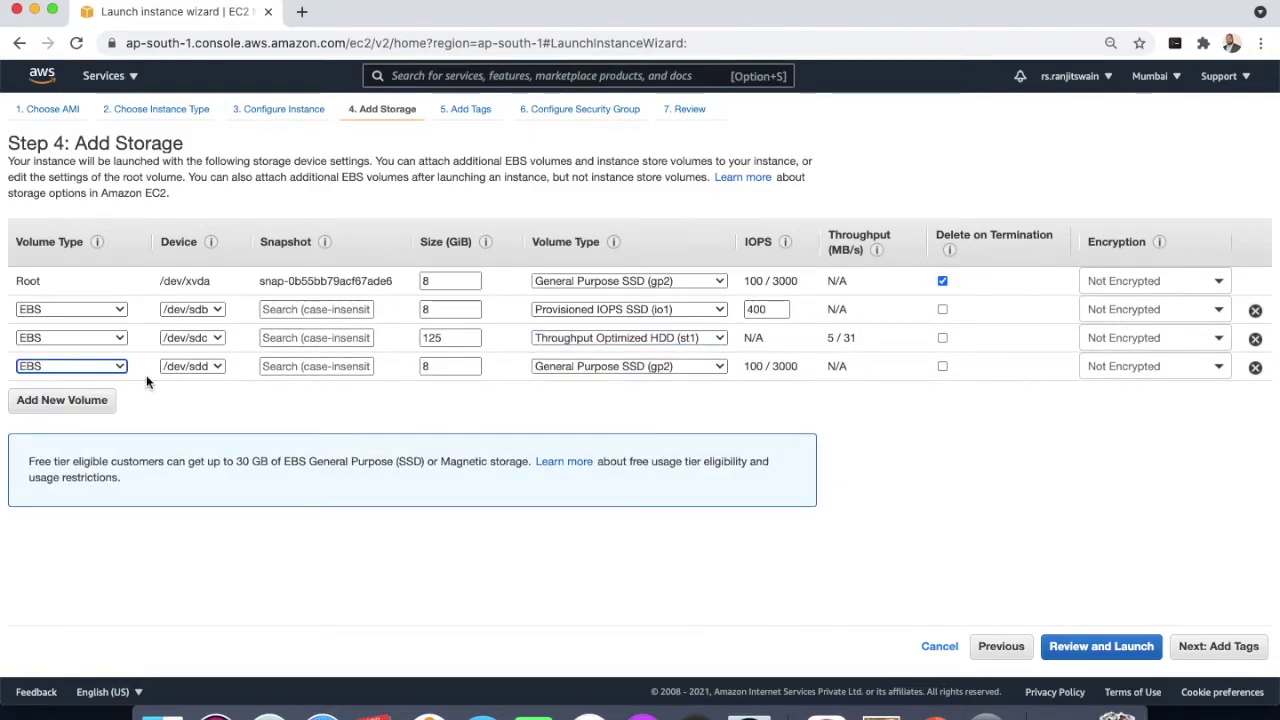
{"action": "left_click", "coordinate": [606, 366]}
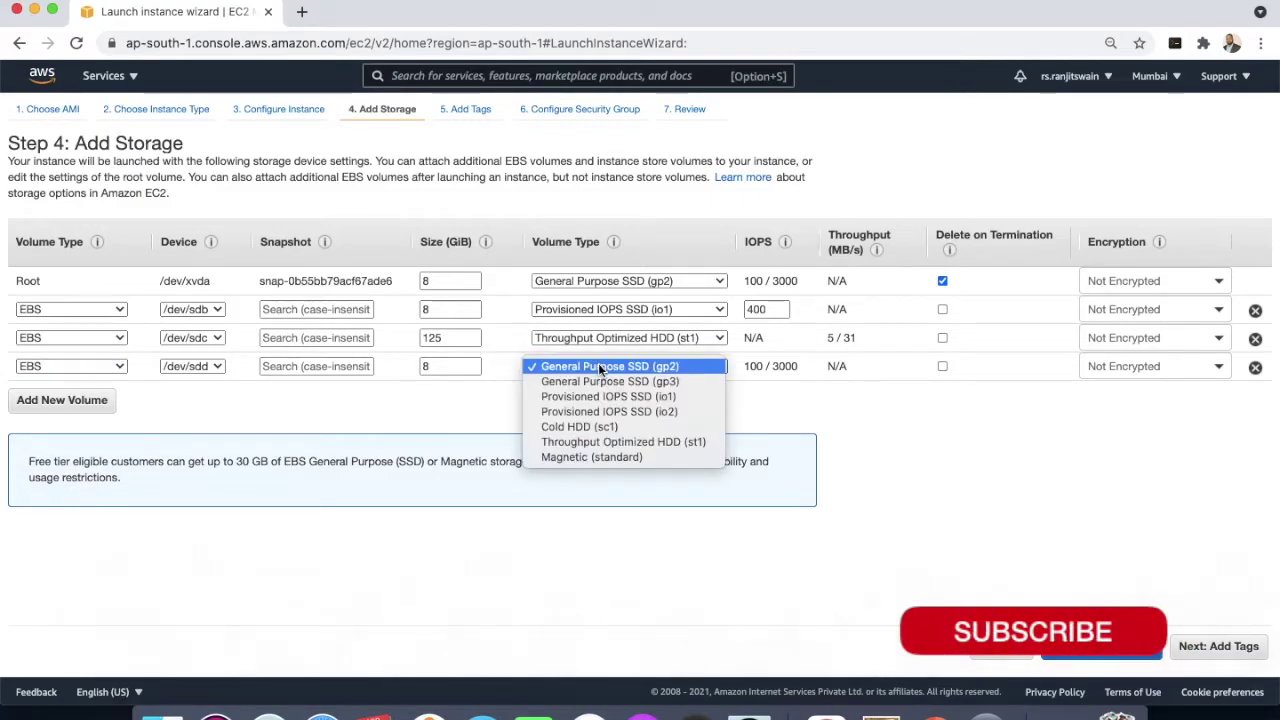
{"action": "left_click", "coordinate": [599, 427]}
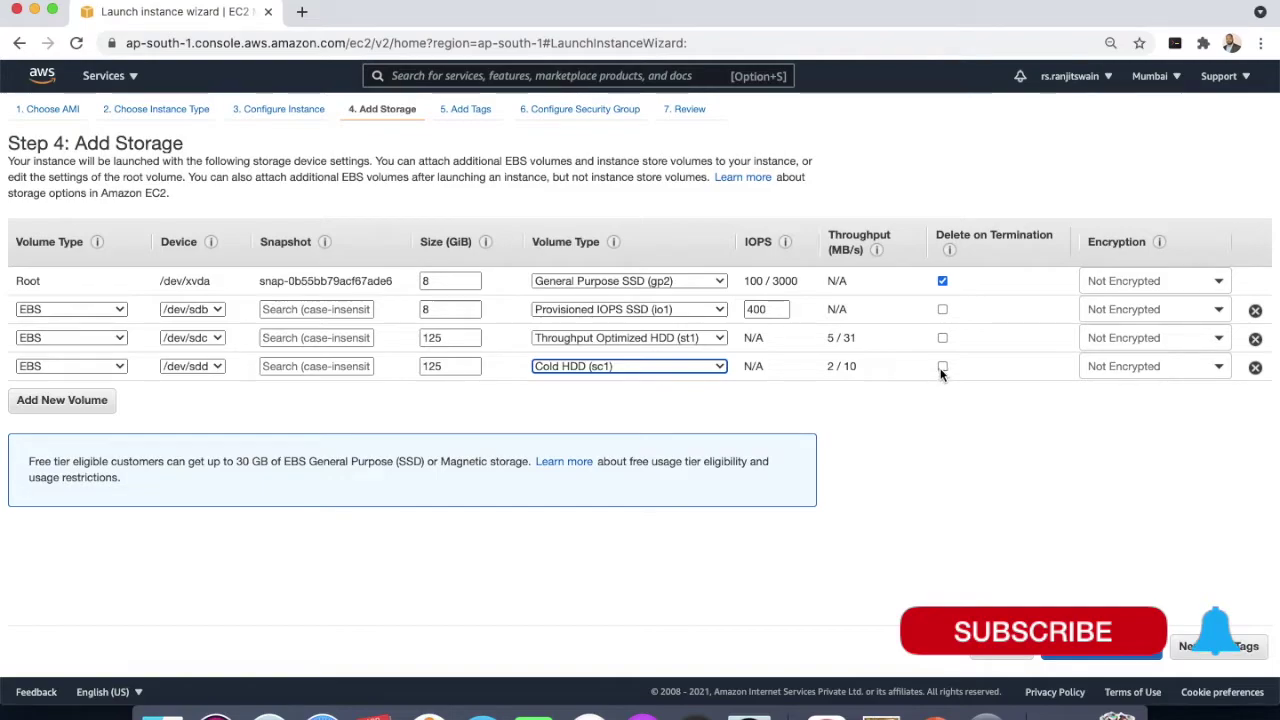
{"action": "left_click", "coordinate": [917, 409]}
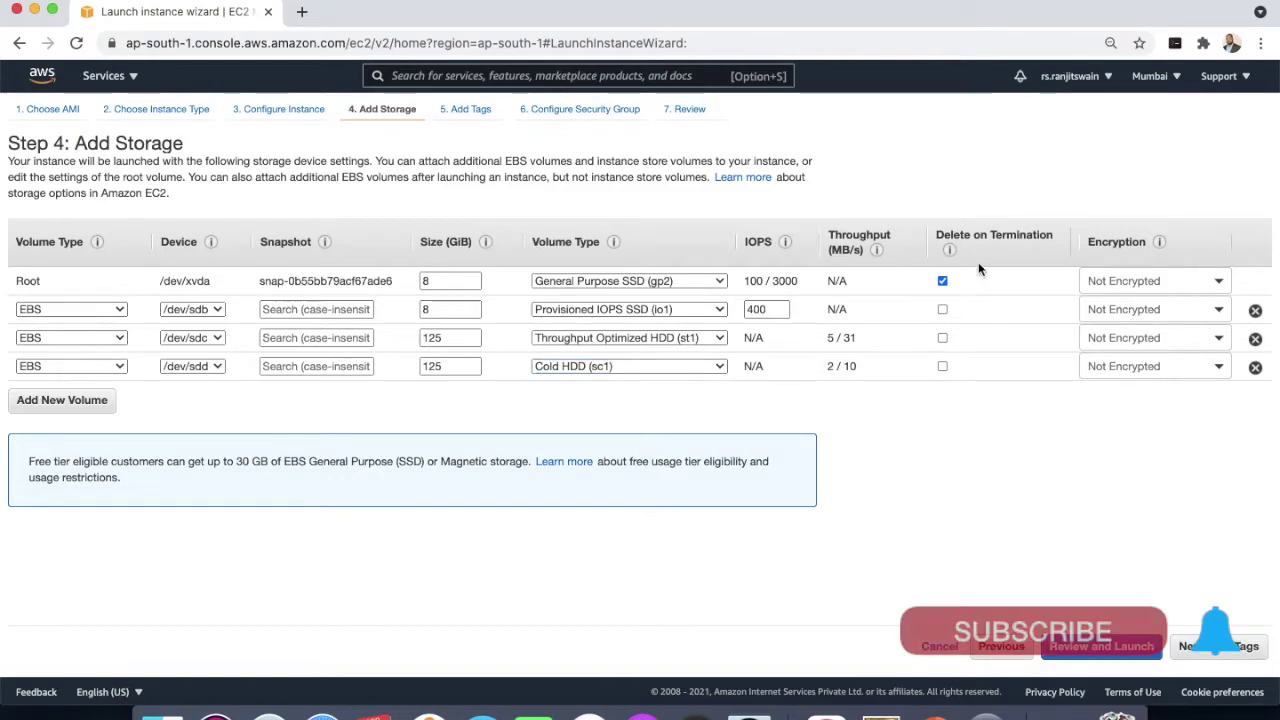
- Turn Delete on Termination on for the /dev/sdb, /dev/sdc and /dev/sdd volumes, and turn it off again for all three
{"action": "left_click", "coordinate": [943, 310]}
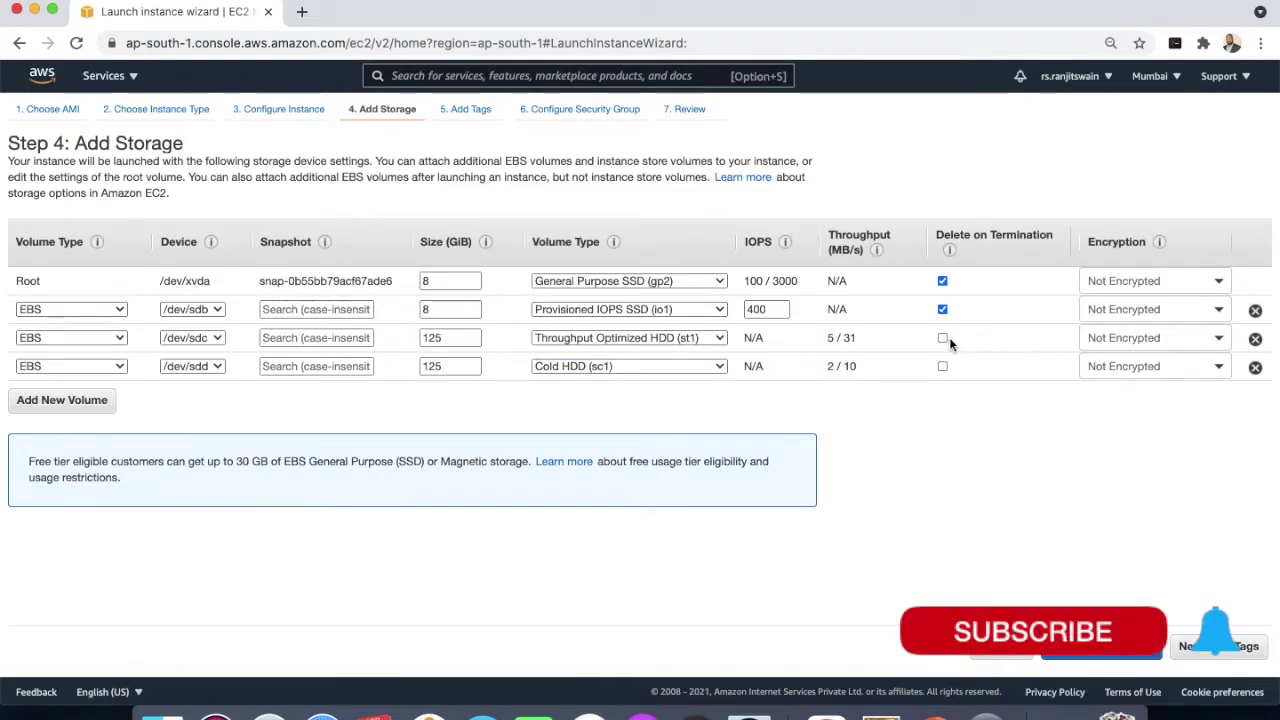
{"action": "left_click", "coordinate": [943, 339]}
{"action": "left_click", "coordinate": [943, 366]}
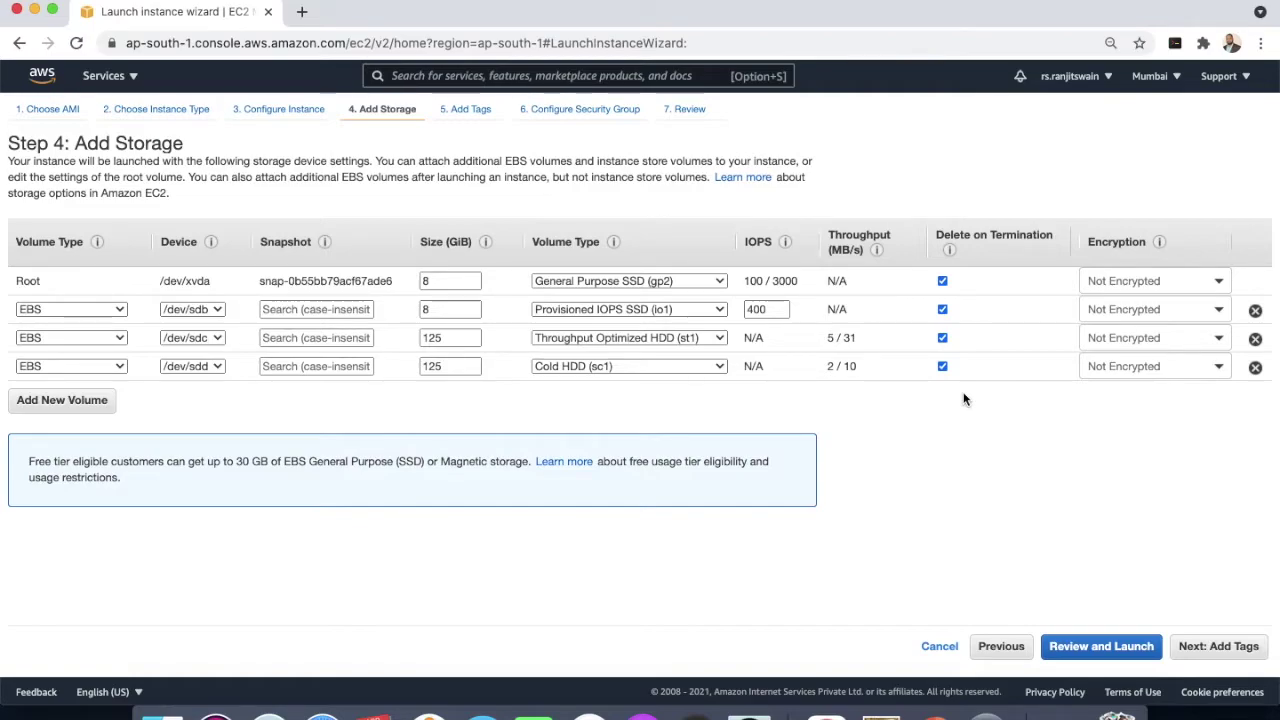
{"action": "left_click", "coordinate": [942, 311]}
{"action": "left_click", "coordinate": [942, 338]}
{"action": "left_click", "coordinate": [943, 366]}
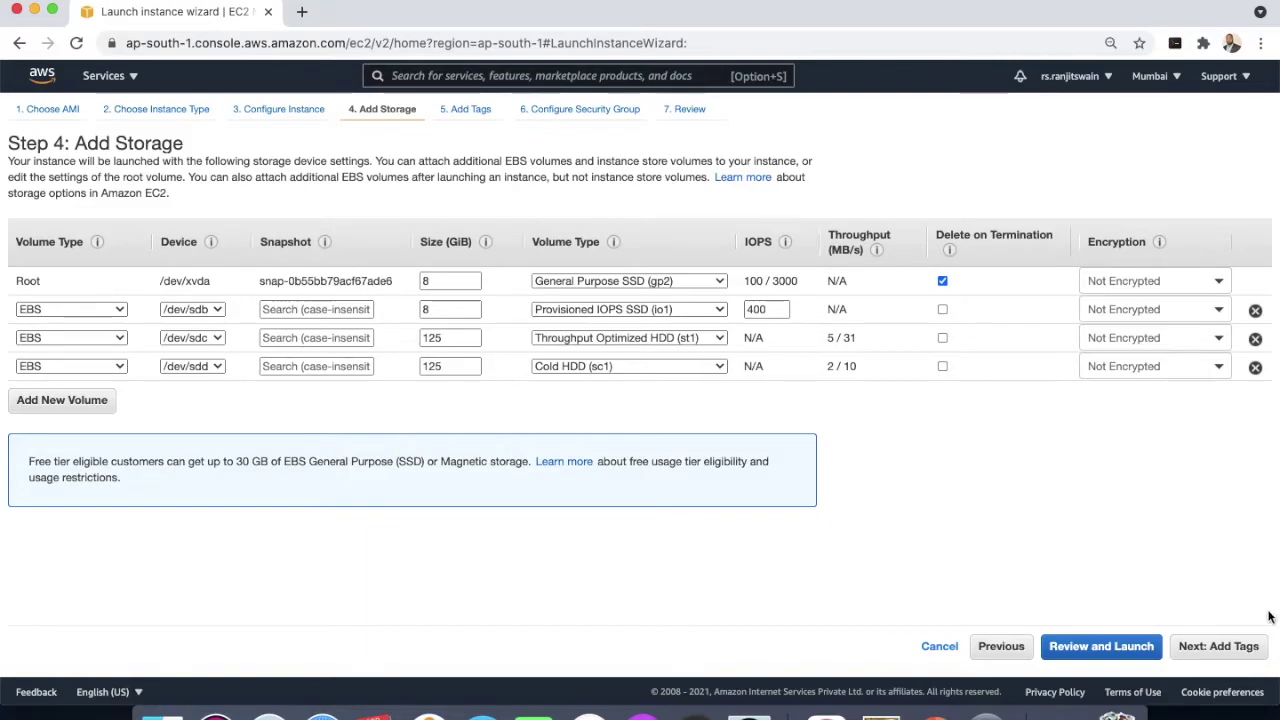
- Proceed to the tags and add one with key Name and value MyWebServer for instances, volumes and network interfaces
{"action": "left_click", "coordinate": [1205, 650]}
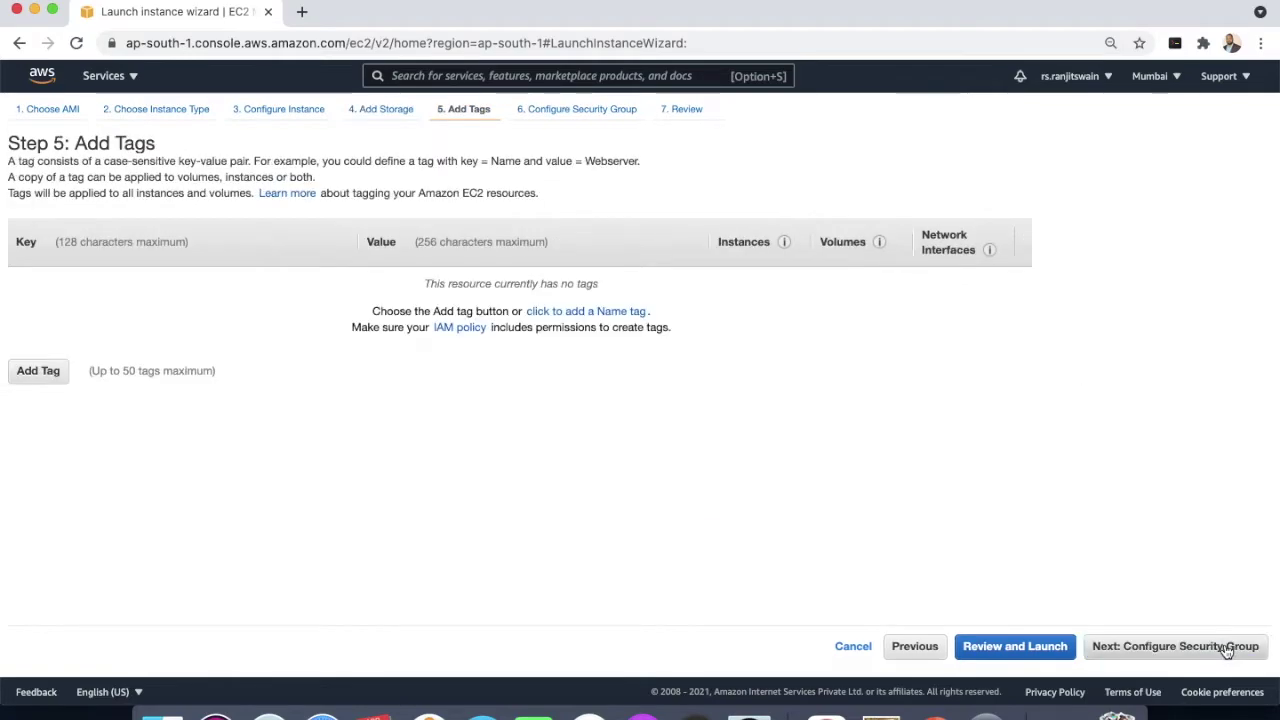
{"action": "left_click", "coordinate": [30, 372]}
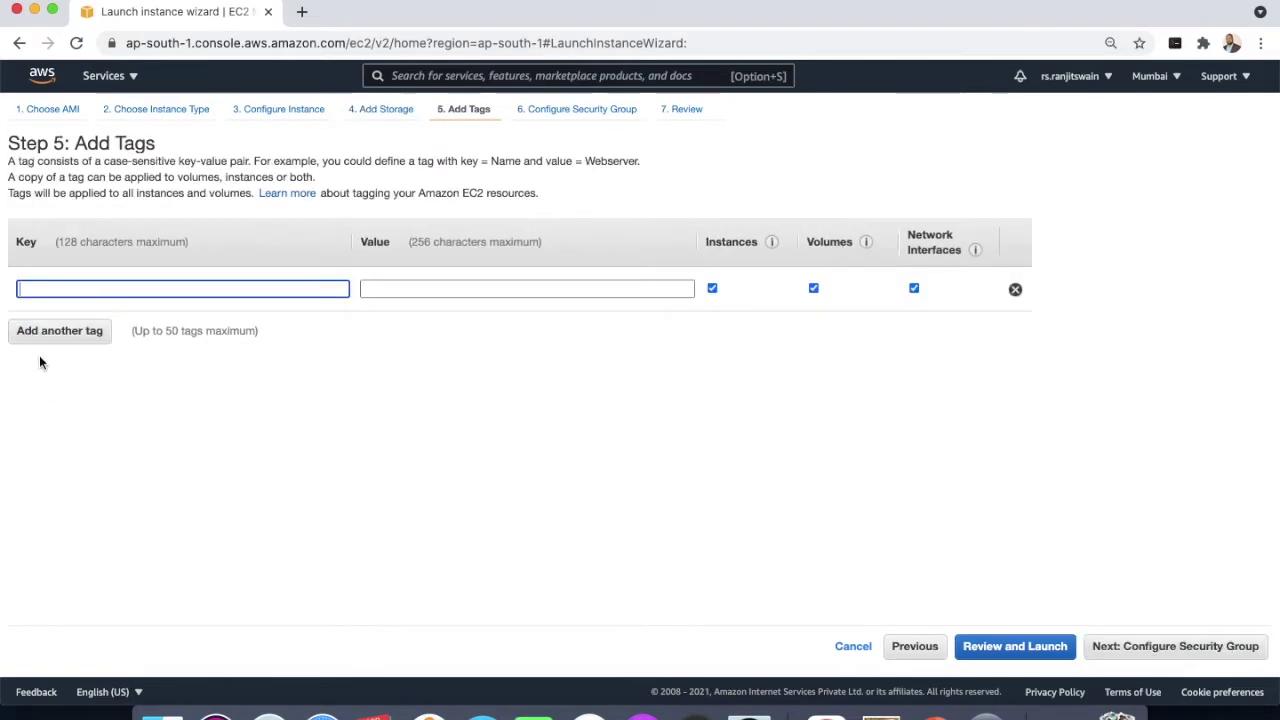
{"action": "type", "text": "Name"}
{"action": "key", "text": "Tab"}
{"action": "type", "text": "My"}
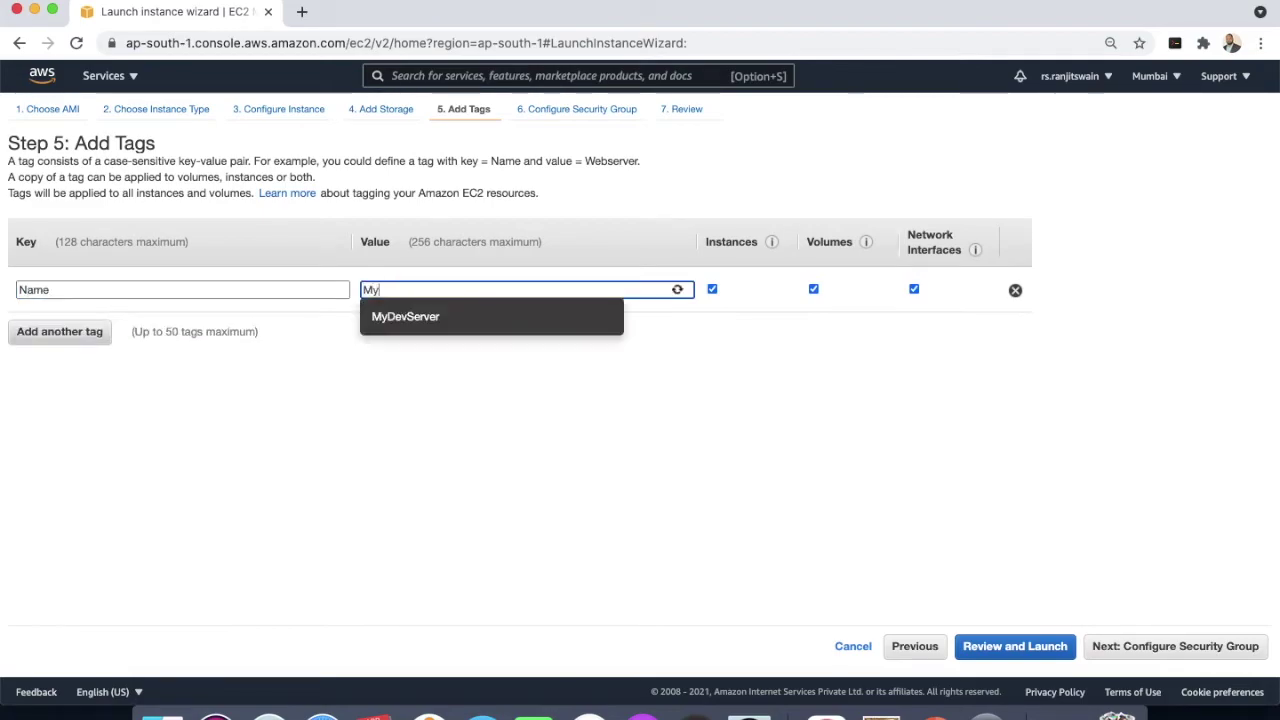
{"action": "type", "text": "WebServer"}
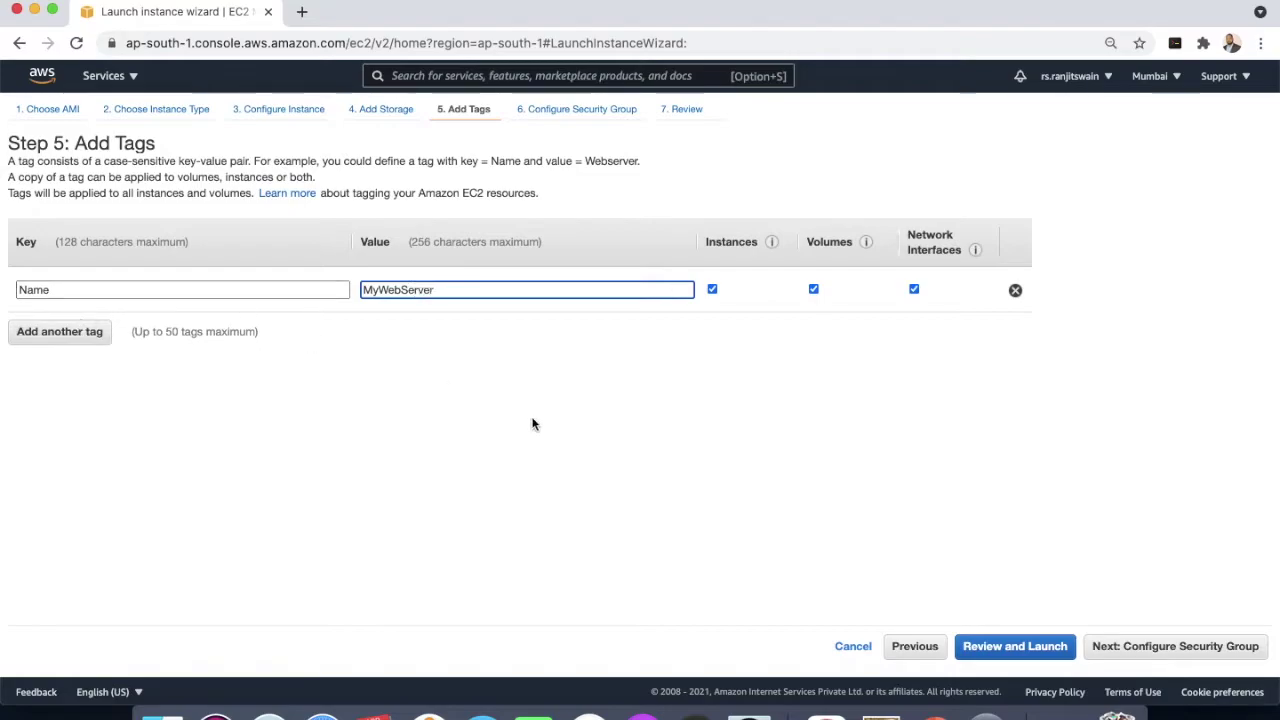
- Assign the existing security group MyDevServer to the instance
{"action": "left_click", "coordinate": [1185, 648]}
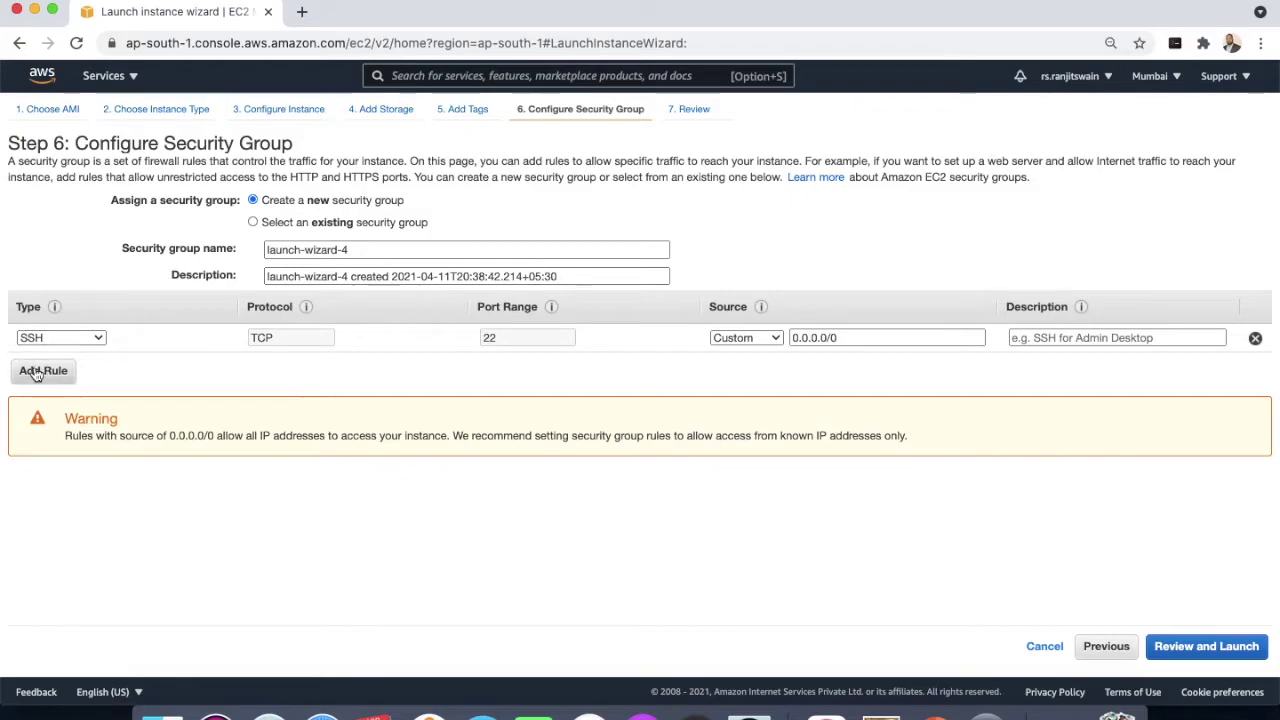
{"action": "left_click", "coordinate": [253, 222]}
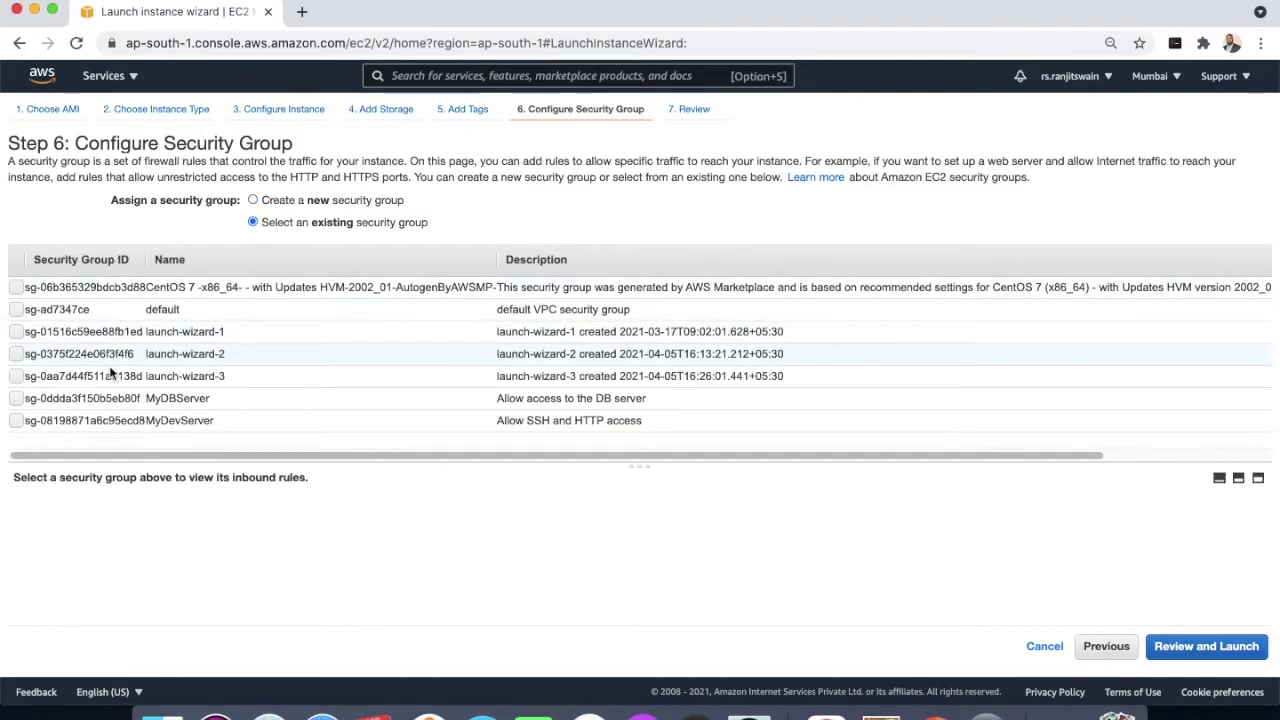
{"action": "left_click", "coordinate": [16, 399]}
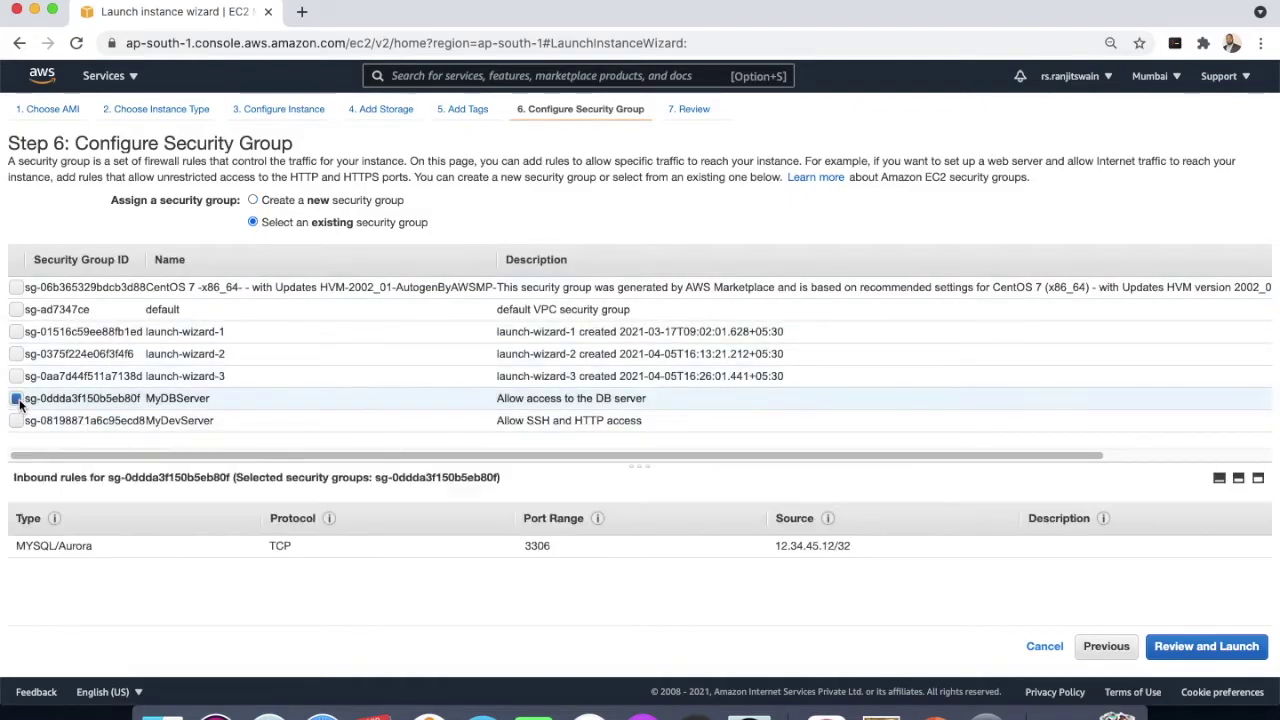
{"action": "left_click", "coordinate": [16, 421]}
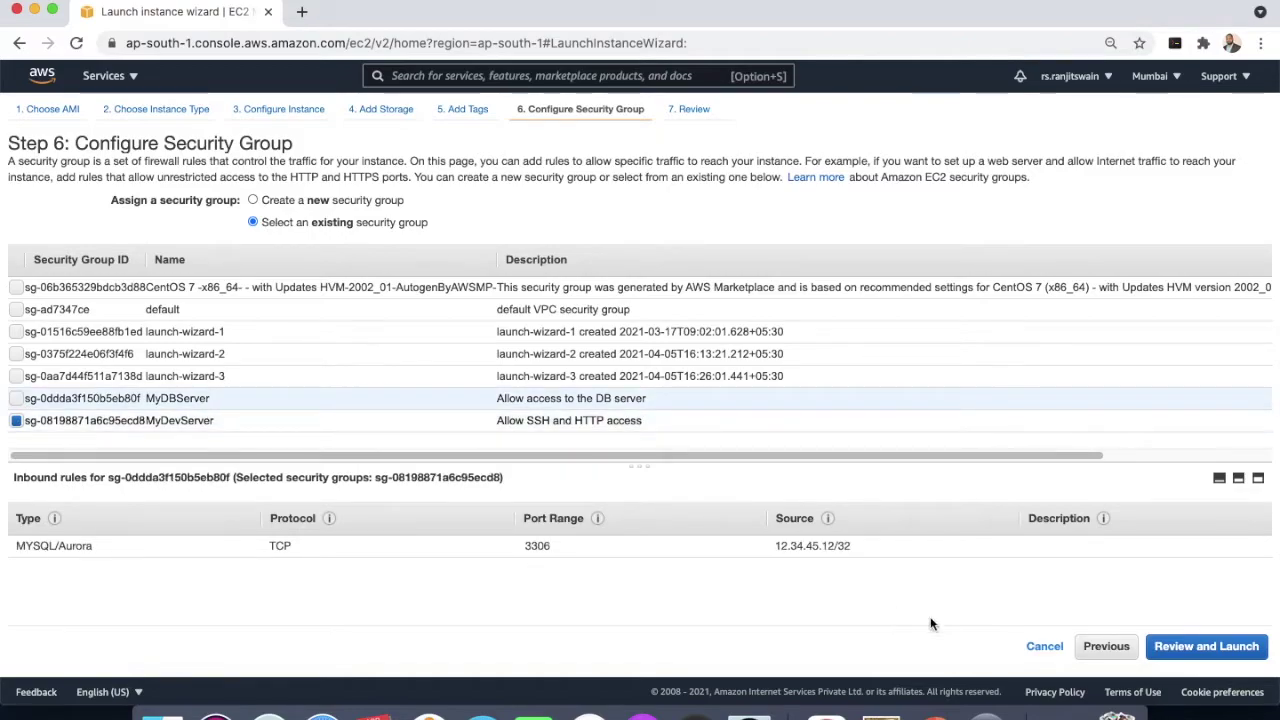
- Review and launch the instance with the existing key pair MyKey-New, acknowledging access to the private key file
{"action": "left_click", "coordinate": [1238, 650]}
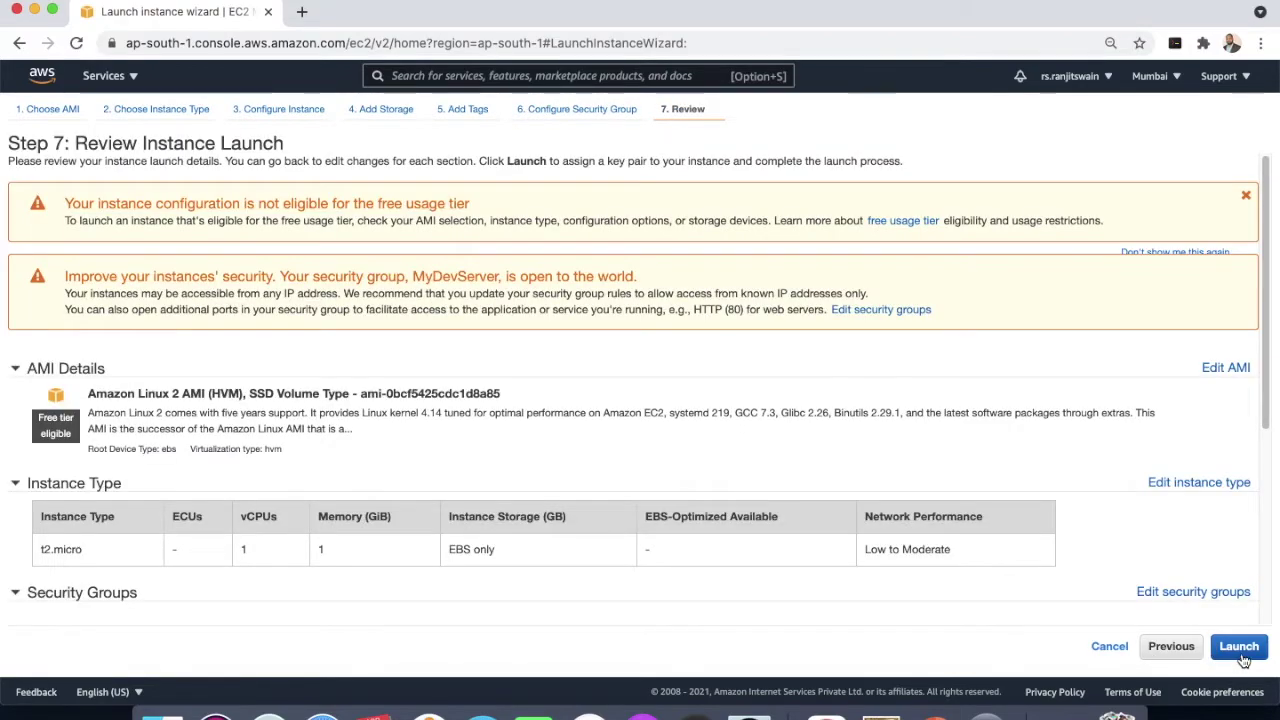
{"action": "left_click", "coordinate": [1240, 650]}
{"action": "left_click", "coordinate": [506, 438]}
{"action": "left_click", "coordinate": [440, 451]}
{"action": "left_click", "coordinate": [407, 462]}
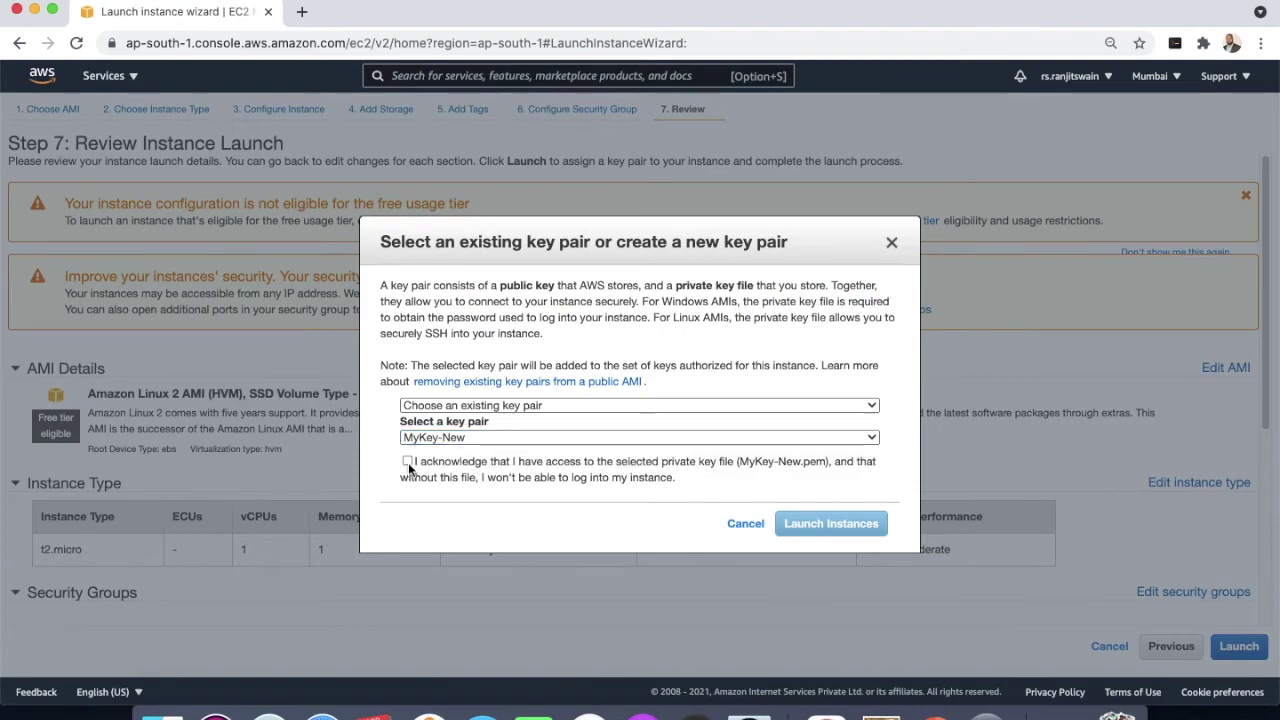
{"action": "left_click", "coordinate": [831, 523]}
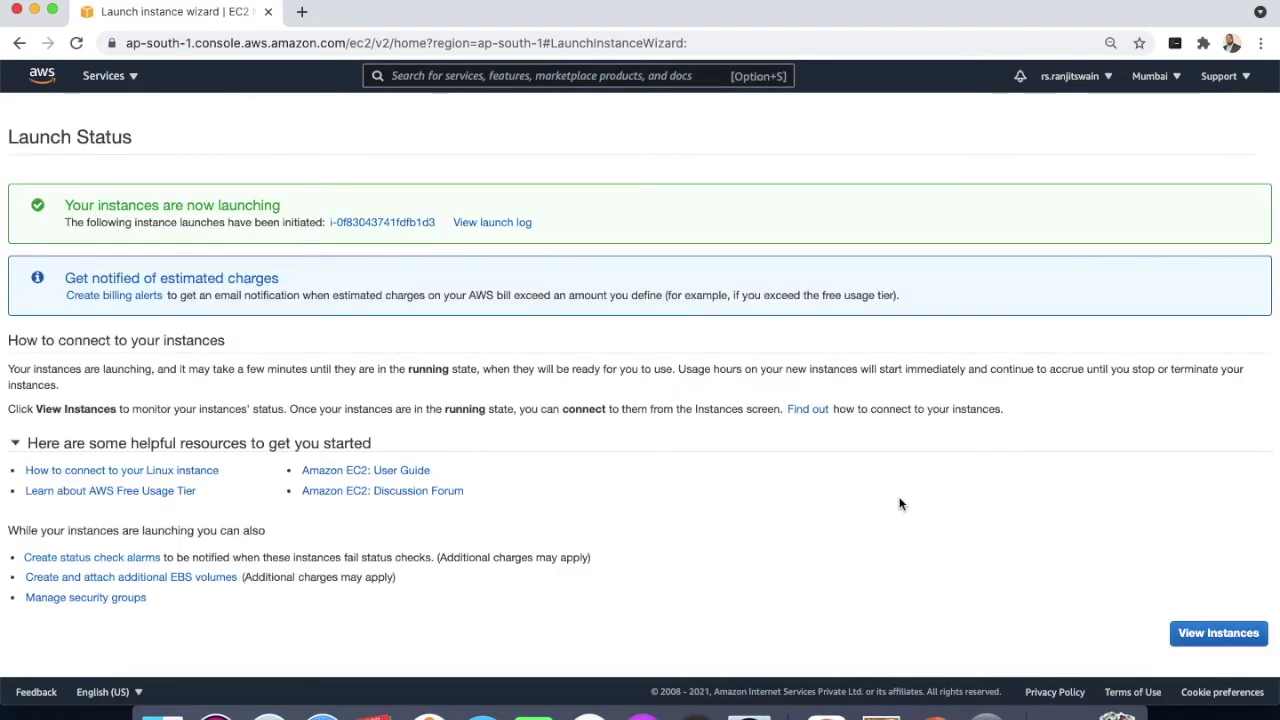
- Check the launched instance in the instances list, and examine the snapshot of its gp2 volume in the Elastic Block Store volumes
{"action": "left_click", "coordinate": [1222, 636]}
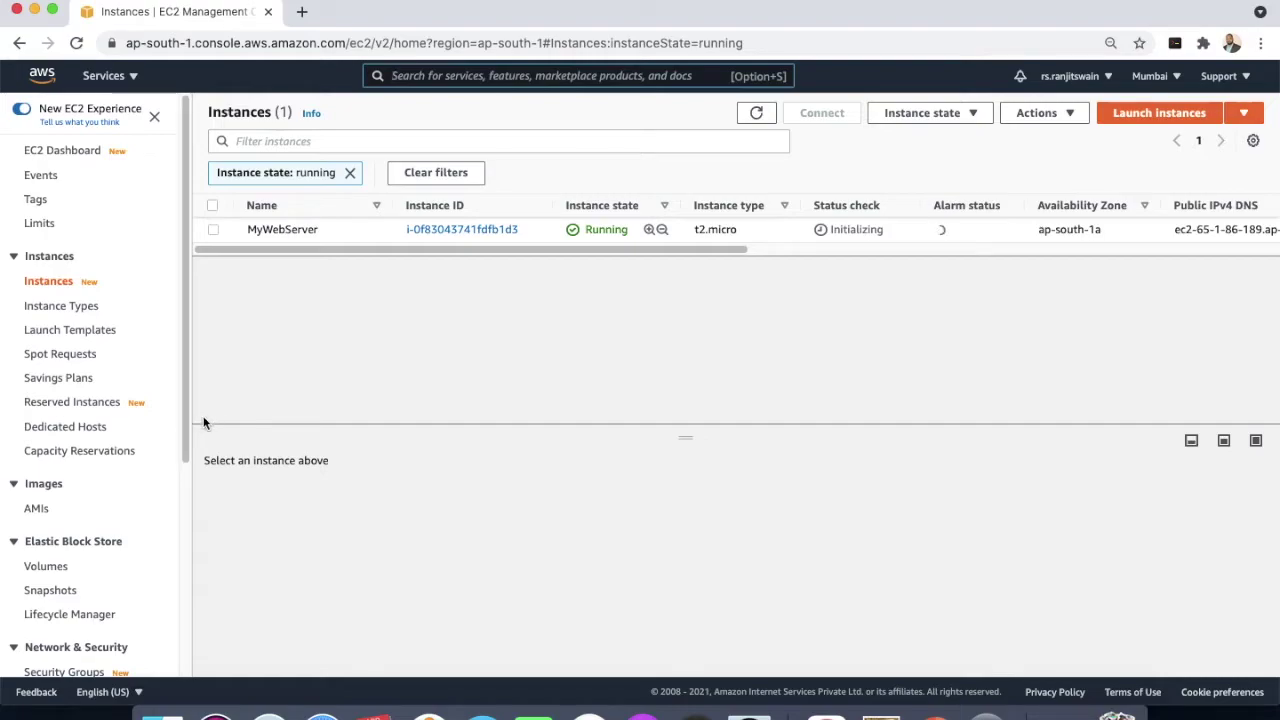
{"action": "left_click", "coordinate": [47, 567]}
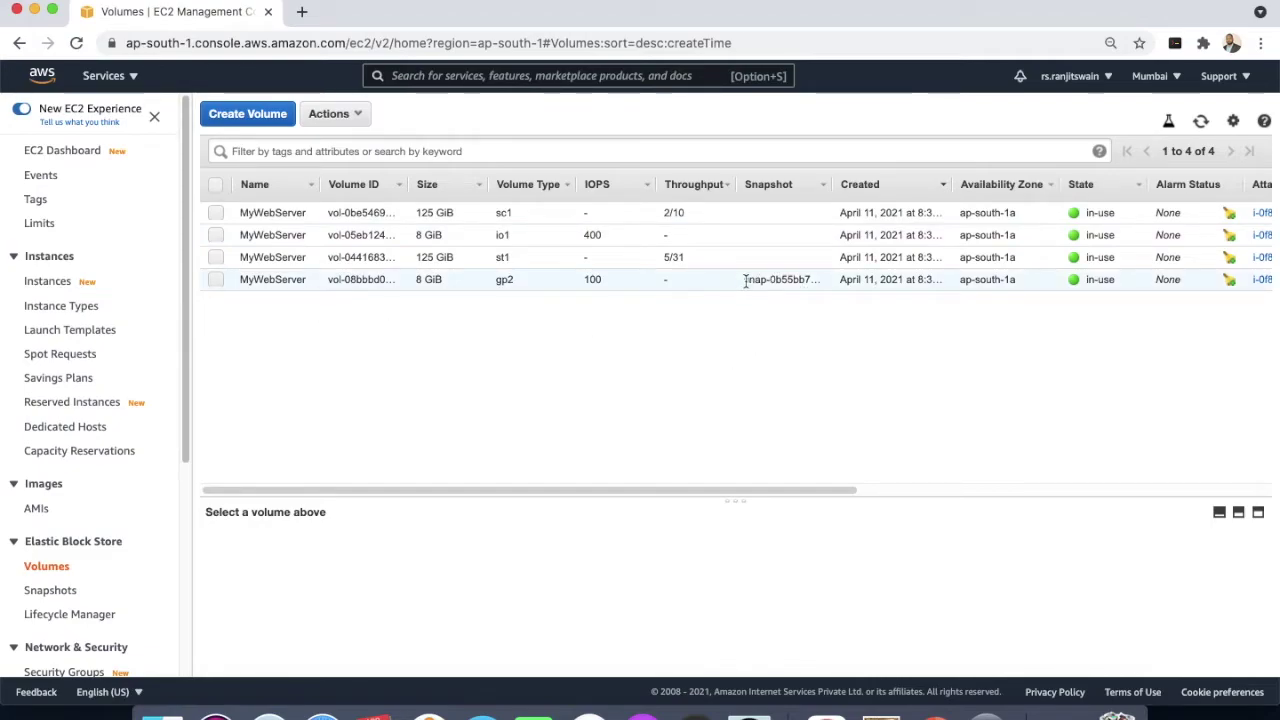
{"action": "left_click_drag", "start_coordinate": [745, 281], "coordinate": [822, 290]}
{"action": "left_click", "coordinate": [762, 285]}
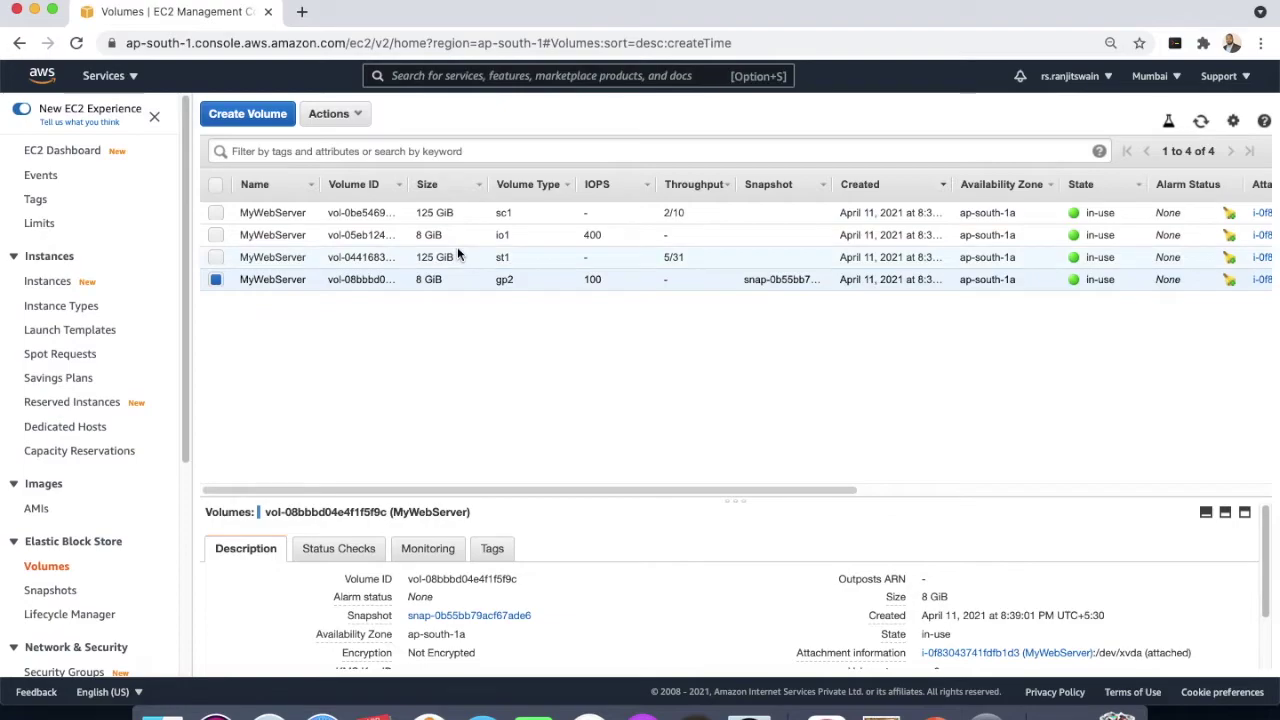
- Modify the io1 volume attached at /dev/sdb, setting its size to 100 GiB, and confirm the modification
{"action": "left_click", "coordinate": [216, 235]}
{"action": "left_click", "coordinate": [214, 279]}
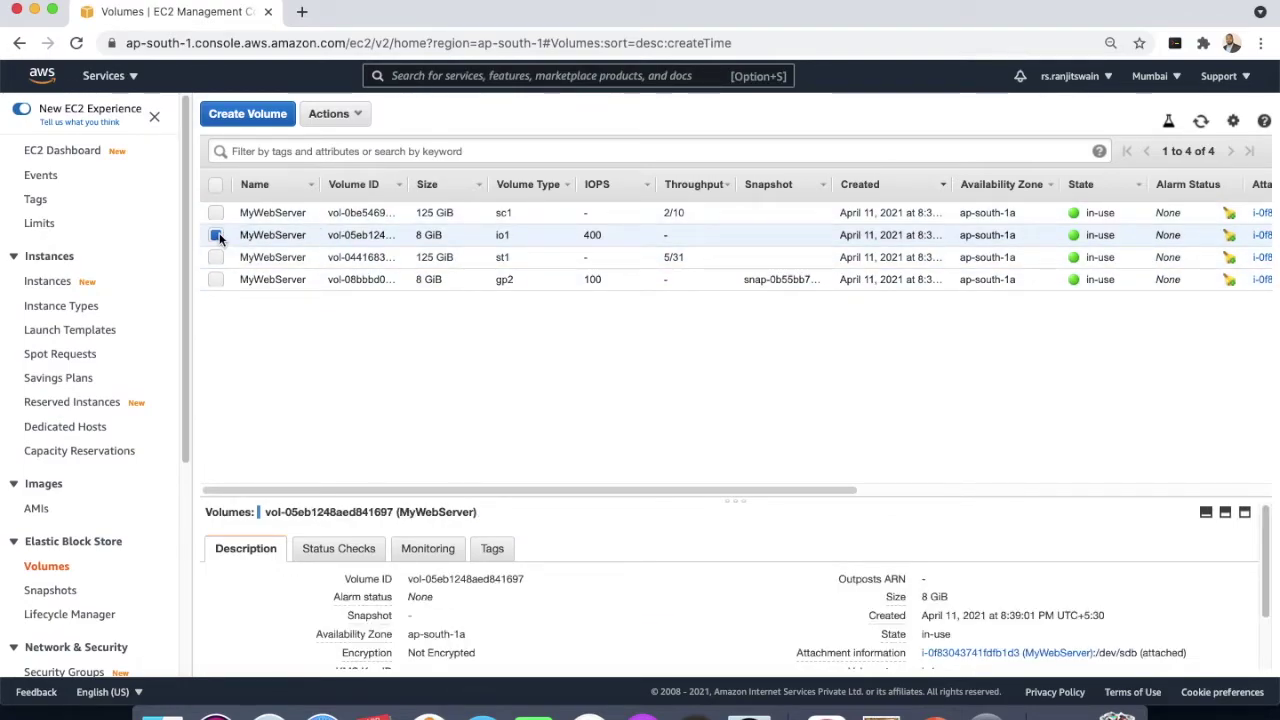
{"action": "left_click", "coordinate": [362, 117]}
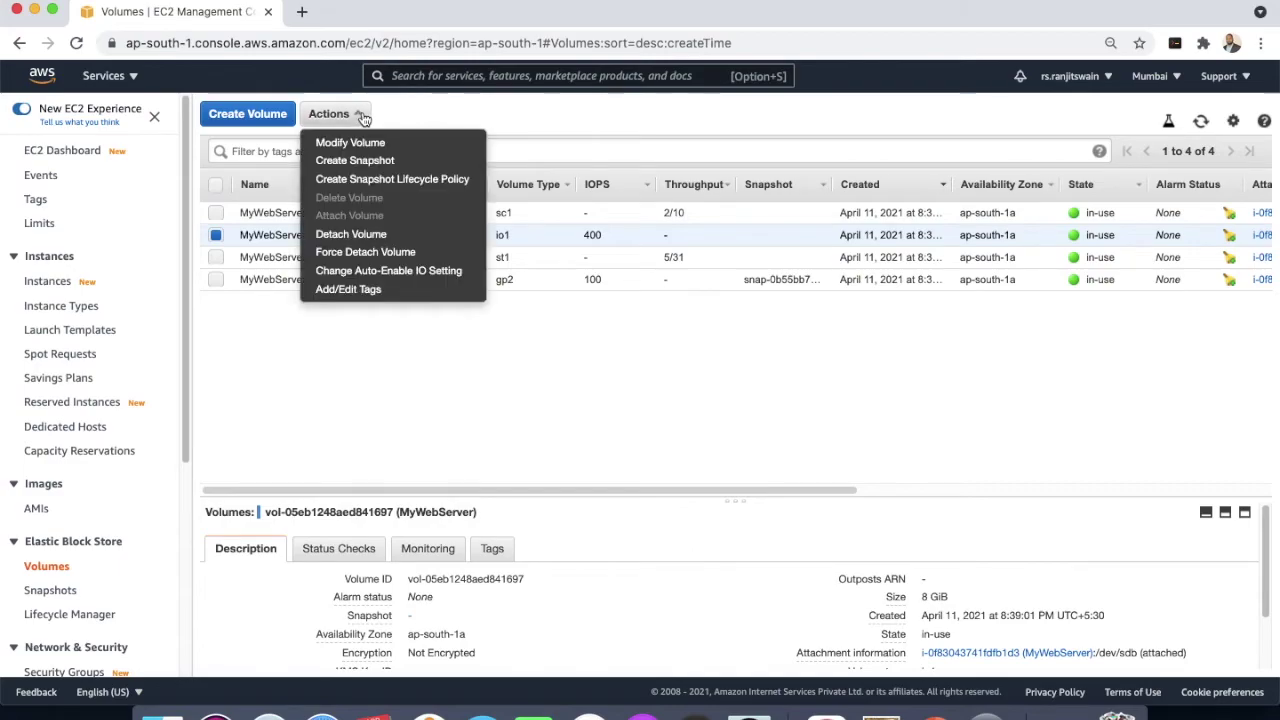
{"action": "left_click", "coordinate": [366, 146]}
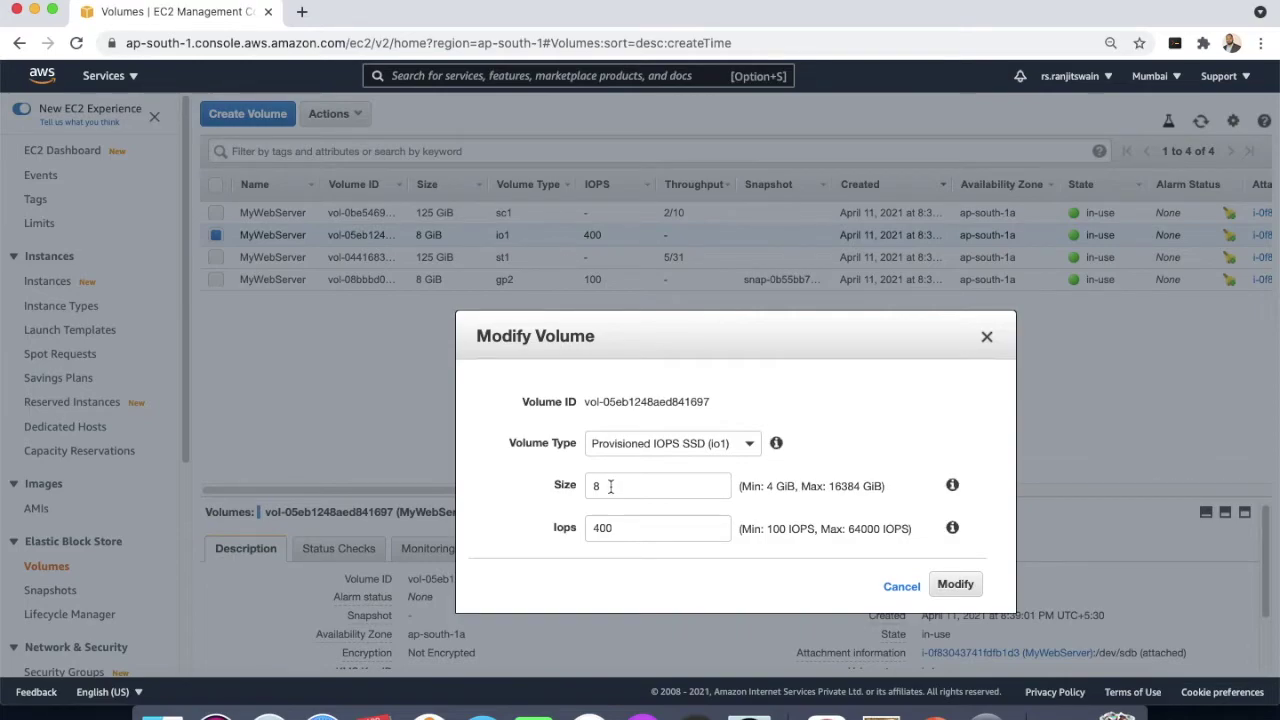
{"action": "double_click", "coordinate": [611, 486]}
{"action": "type", "text": "100"}
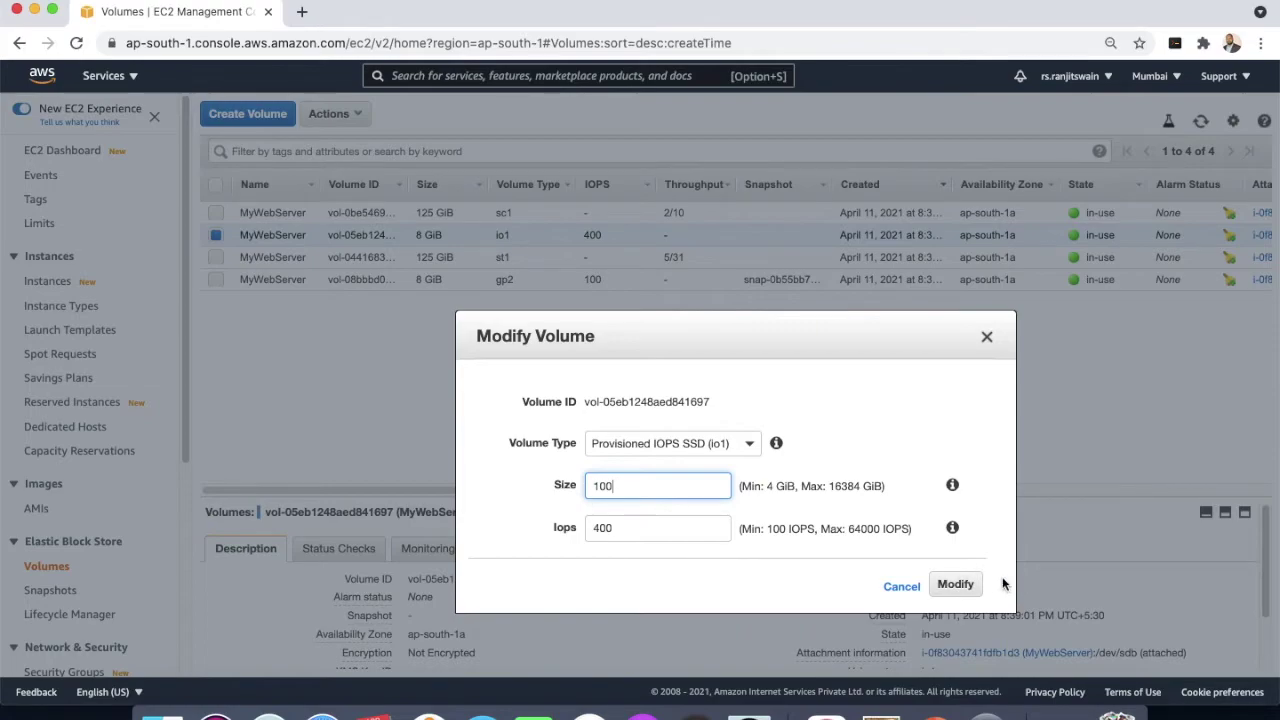
{"action": "left_click", "coordinate": [959, 584]}
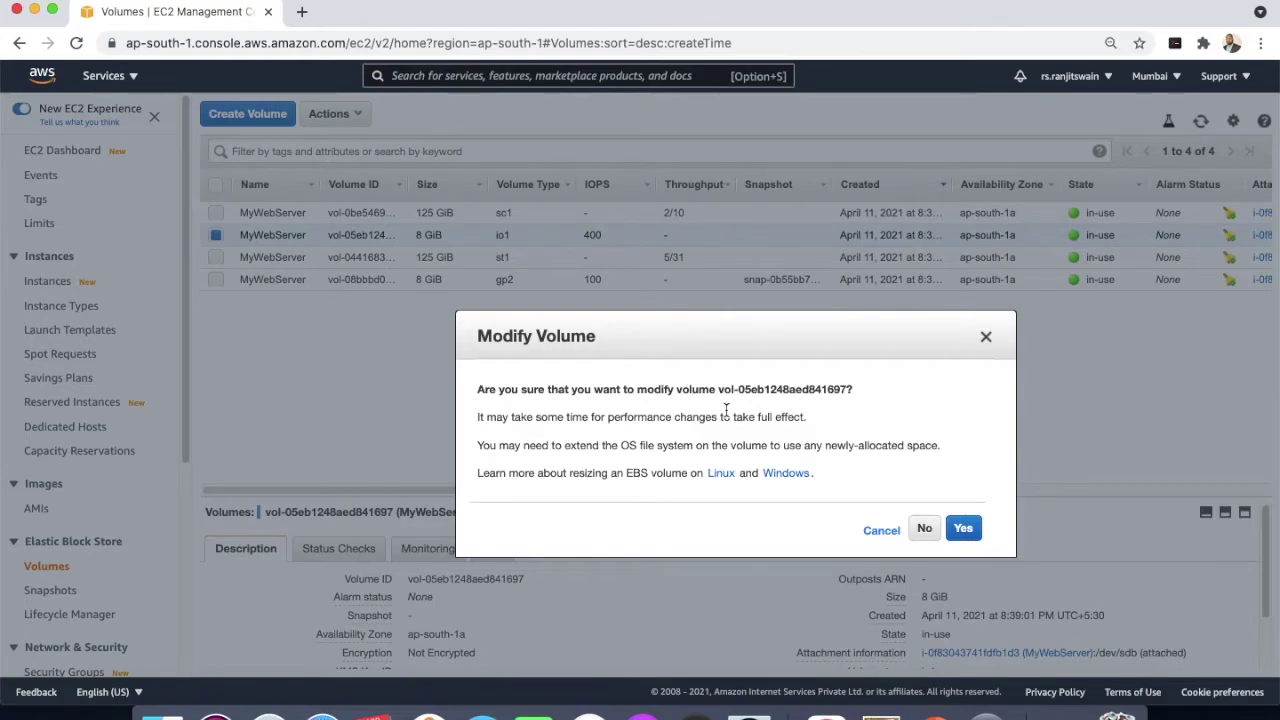
{"action": "left_click", "coordinate": [962, 528]}
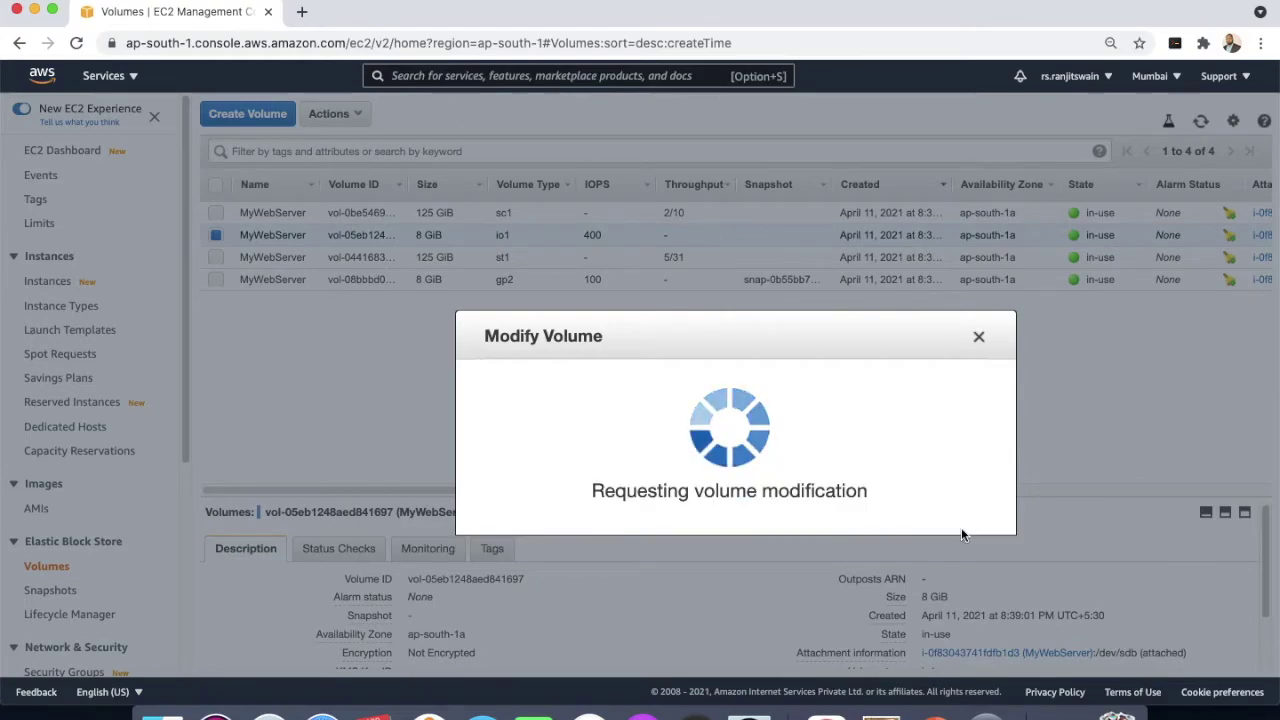
{"action": "left_click", "coordinate": [930, 463]}
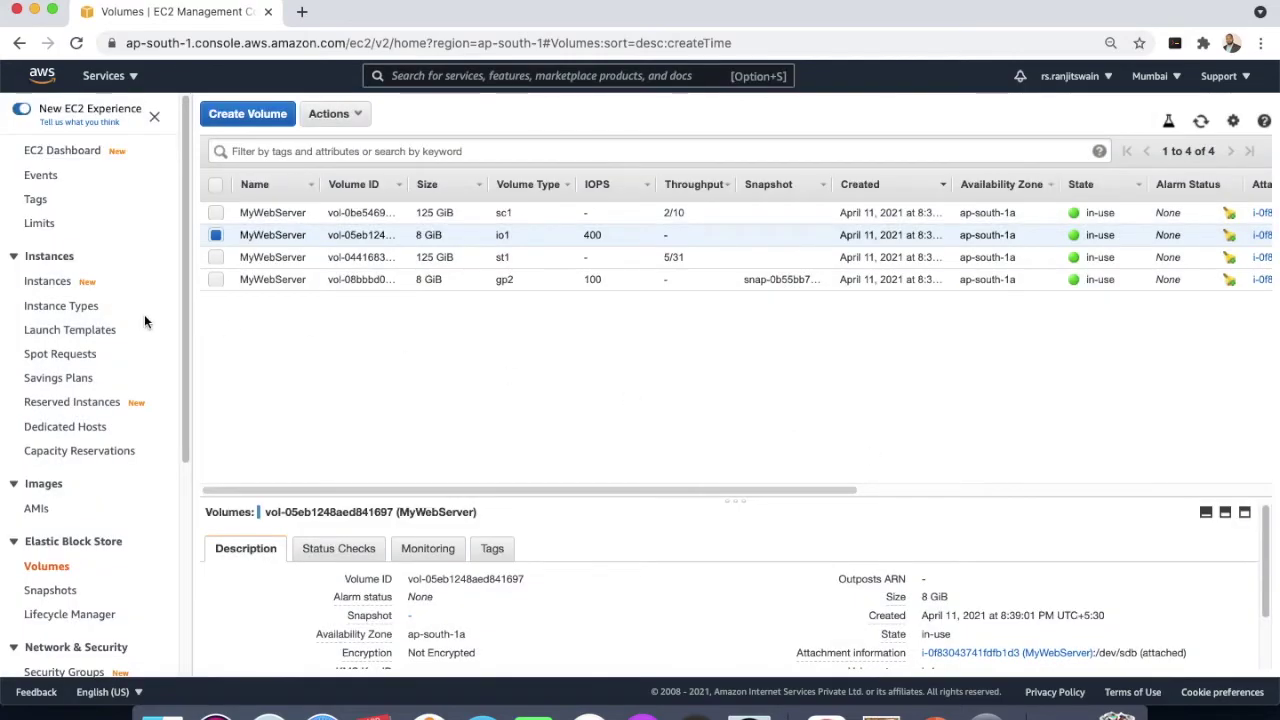
- Open the st1 volume attached at /dev/sdc for modification and change its volume type to Magnetic (standard)
{"action": "left_click", "coordinate": [216, 235]}
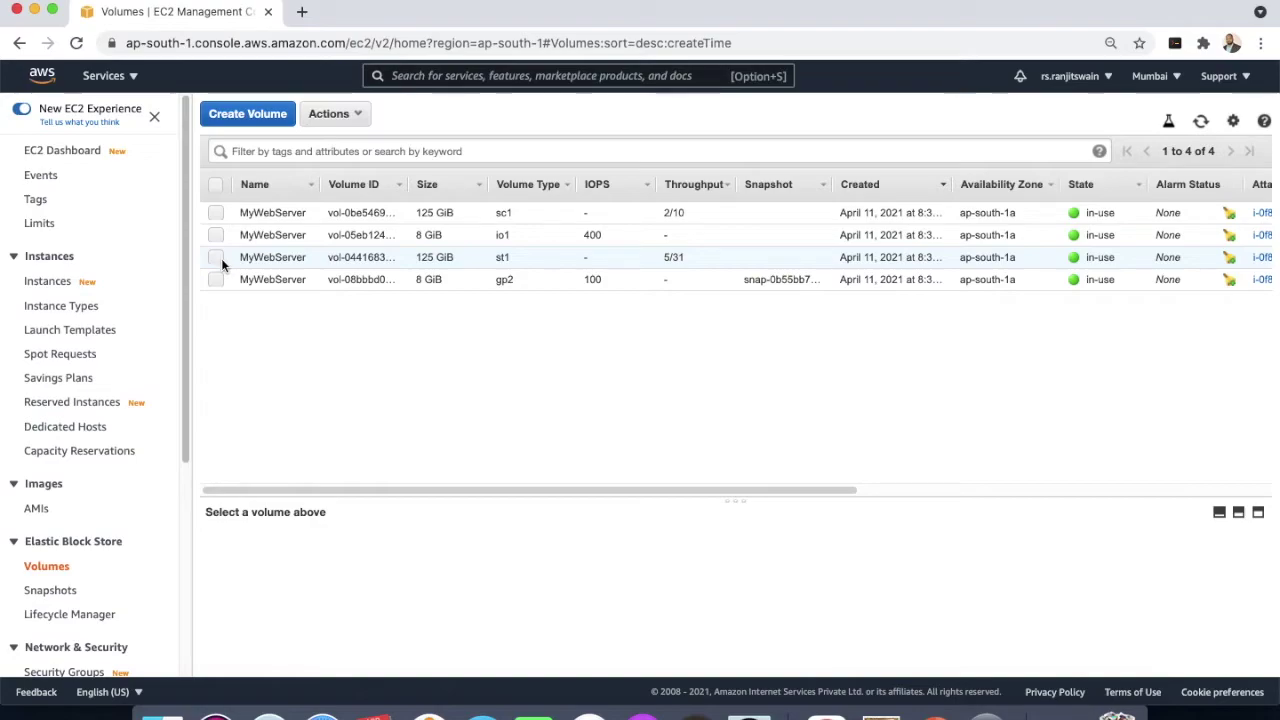
{"action": "left_click", "coordinate": [216, 257]}
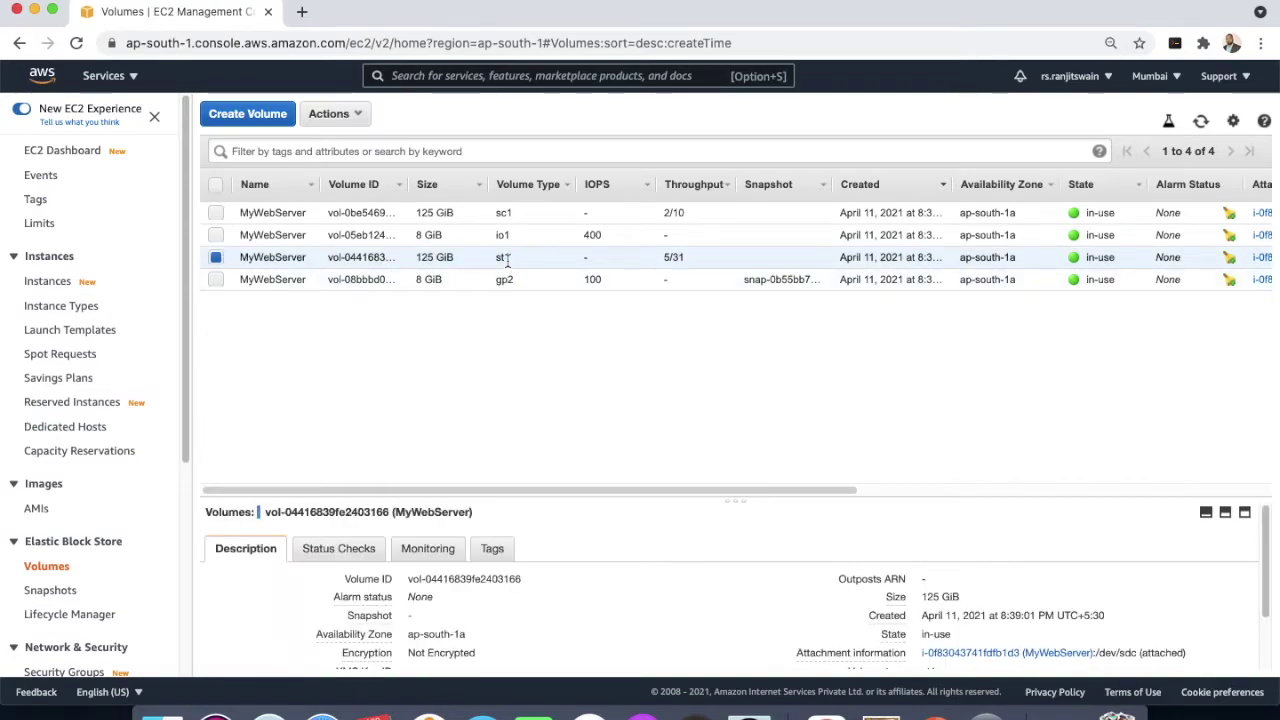
{"action": "left_click", "coordinate": [358, 118]}
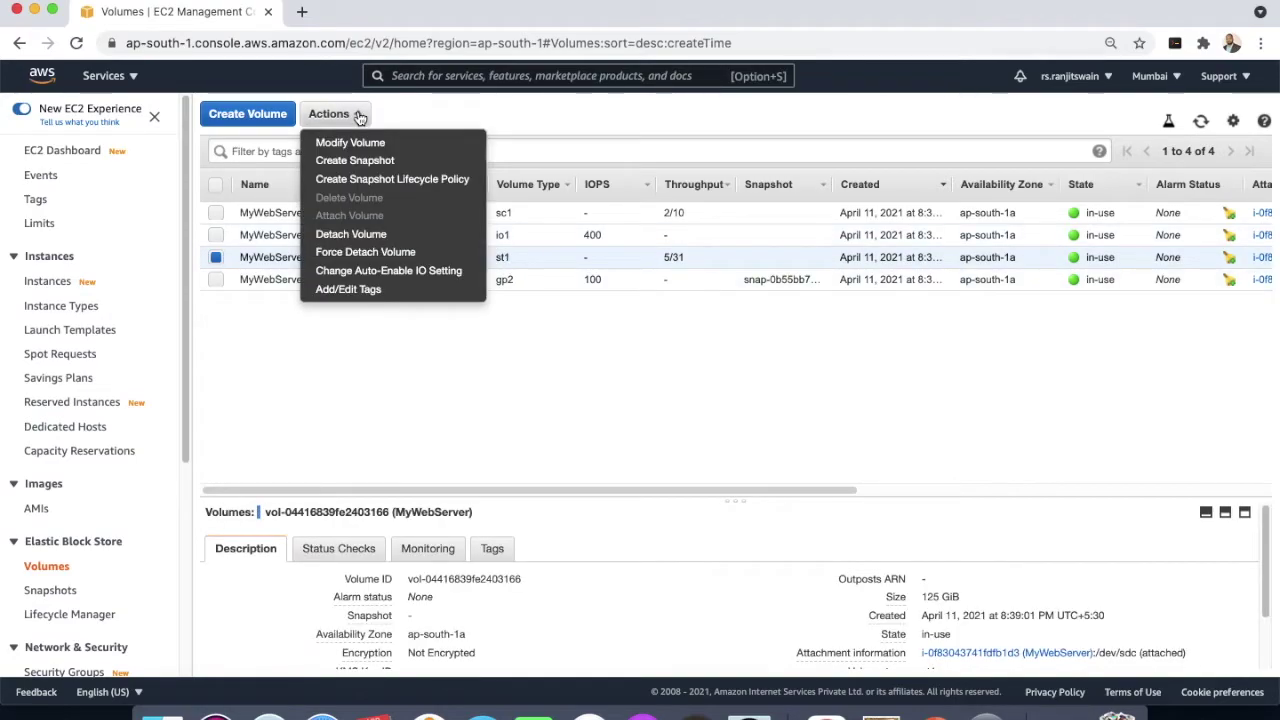
{"action": "left_click", "coordinate": [372, 146]}
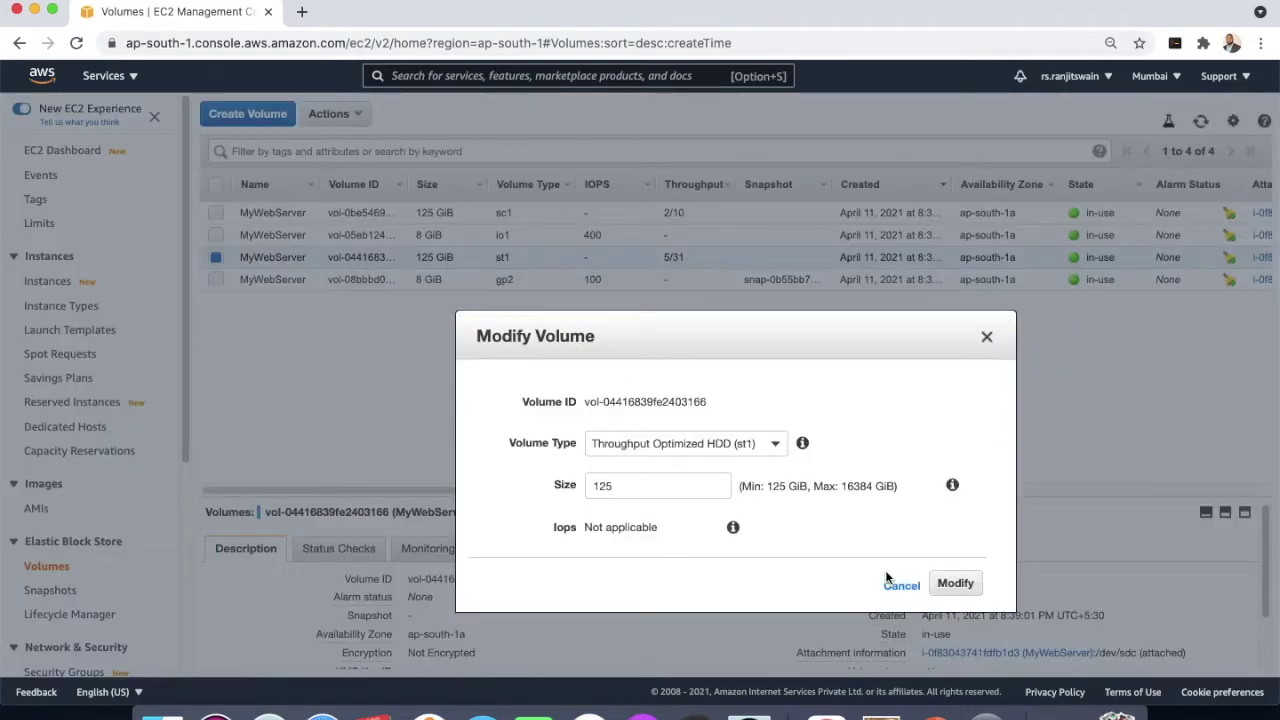
{"action": "left_click", "coordinate": [776, 446]}
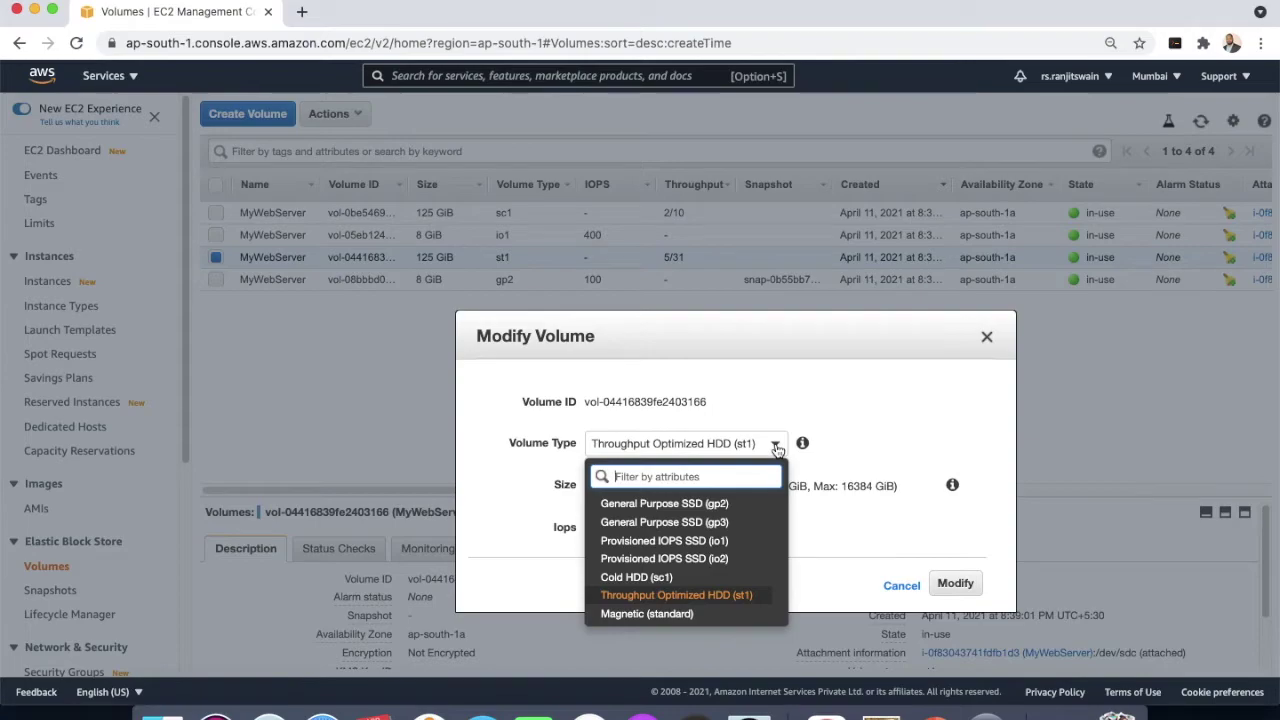
{"action": "left_click", "coordinate": [673, 616]}
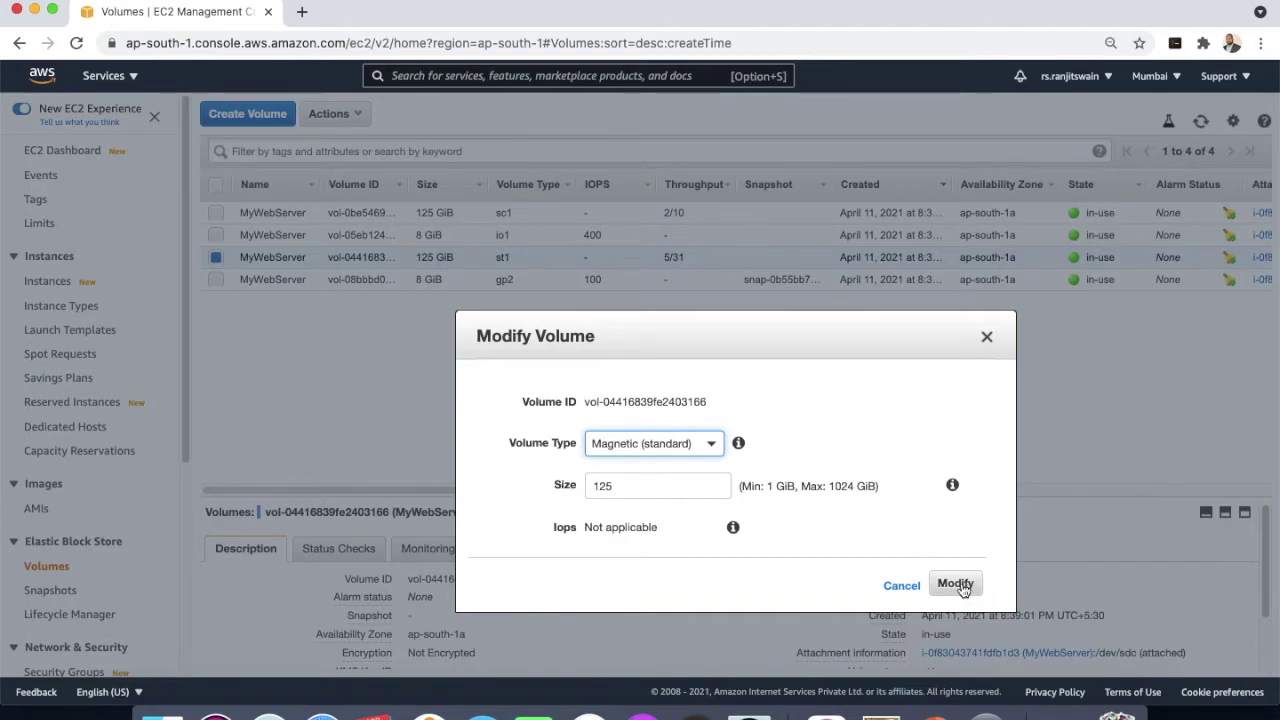
- Set the size of the volume being modified to 150 GiB and confirm the modification
{"action": "left_click", "coordinate": [616, 486]}
{"action": "key", "text": "BackSpace"}
{"action": "key", "text": "BackSpace"}
{"action": "type", "text": "50"}
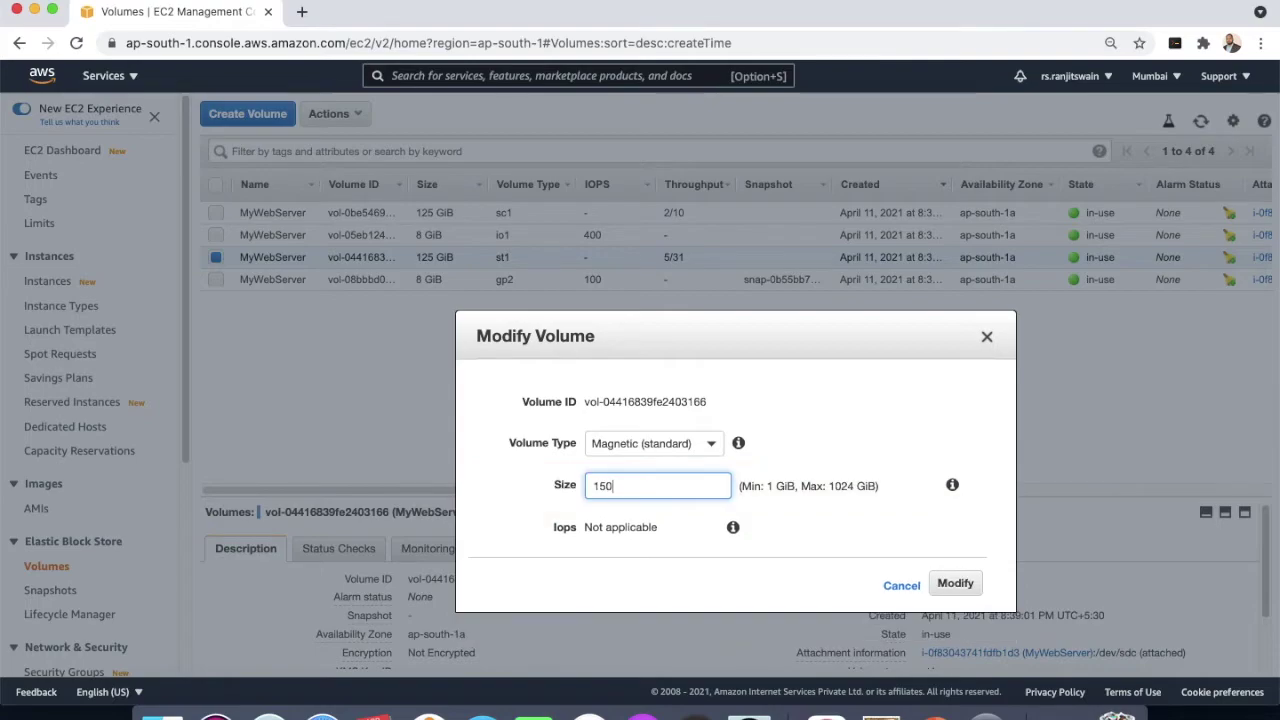
{"action": "left_click", "coordinate": [956, 586]}
{"action": "left_click", "coordinate": [966, 529]}
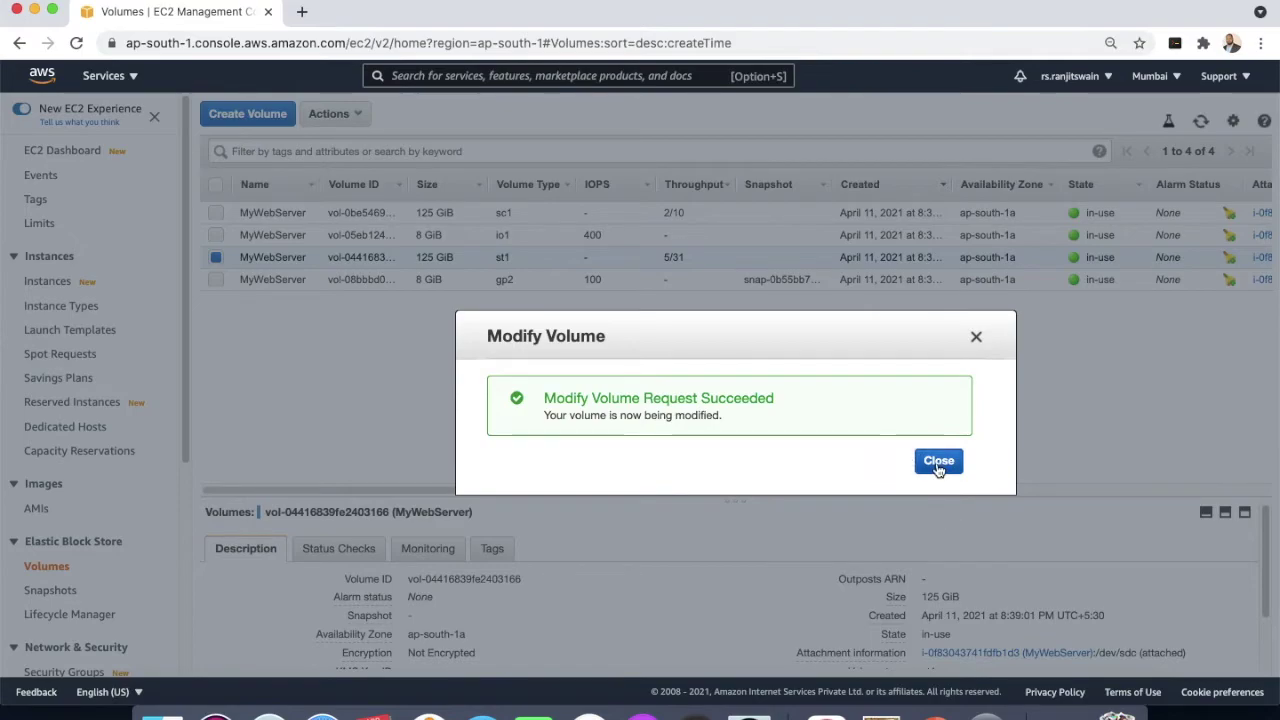
{"action": "left_click", "coordinate": [937, 464]}
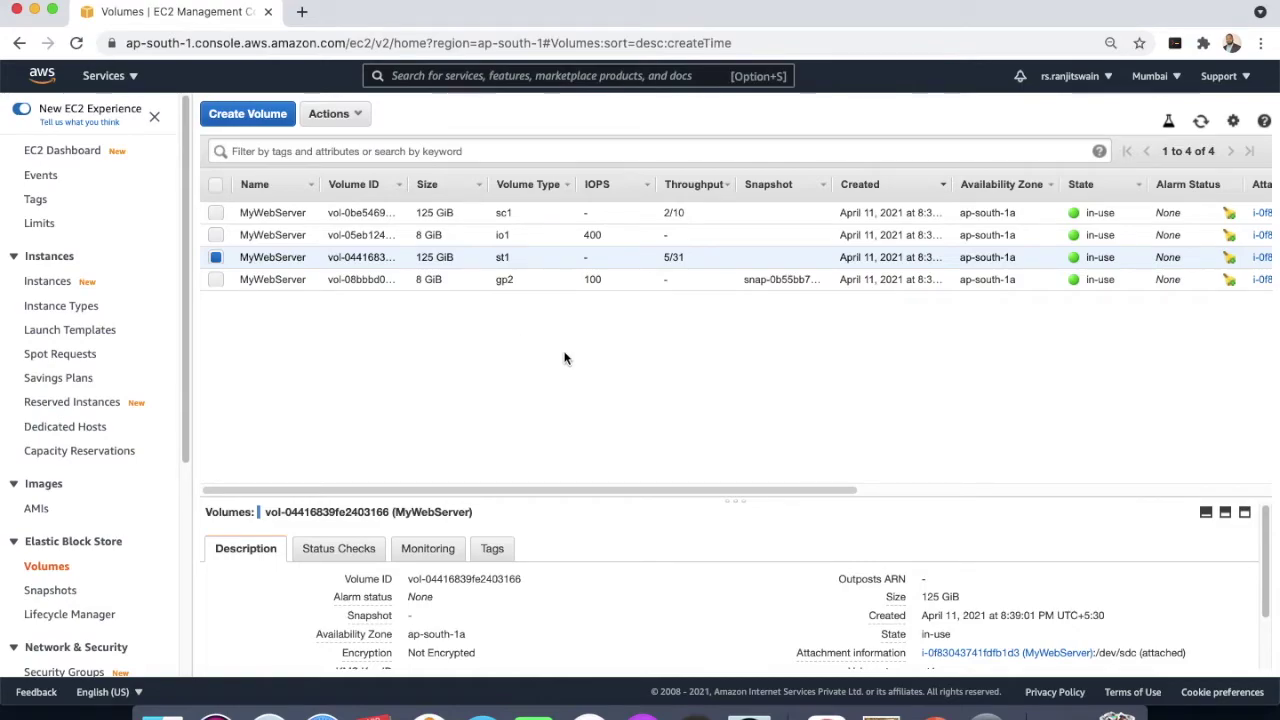
- Refresh the volumes list and check the type and size of the two modified volumes
{"action": "left_click", "coordinate": [1200, 120]}
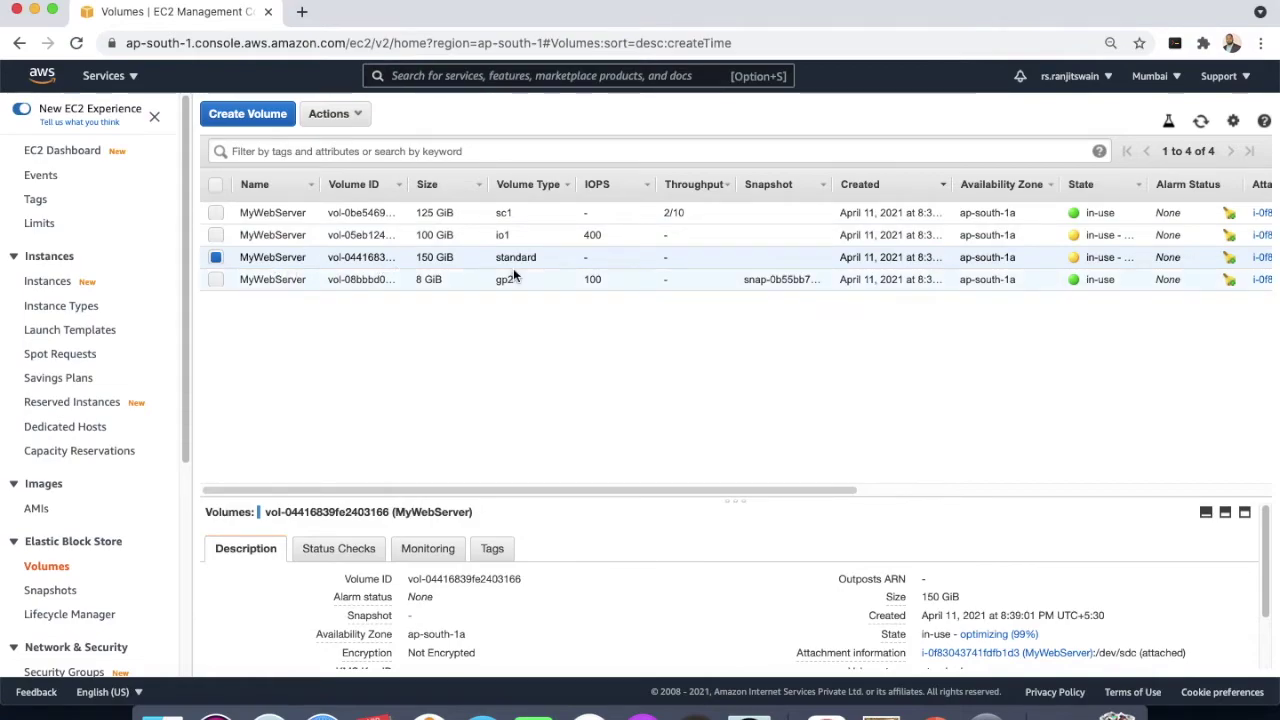
{"action": "left_click_drag", "start_coordinate": [537, 258], "coordinate": [494, 258]}
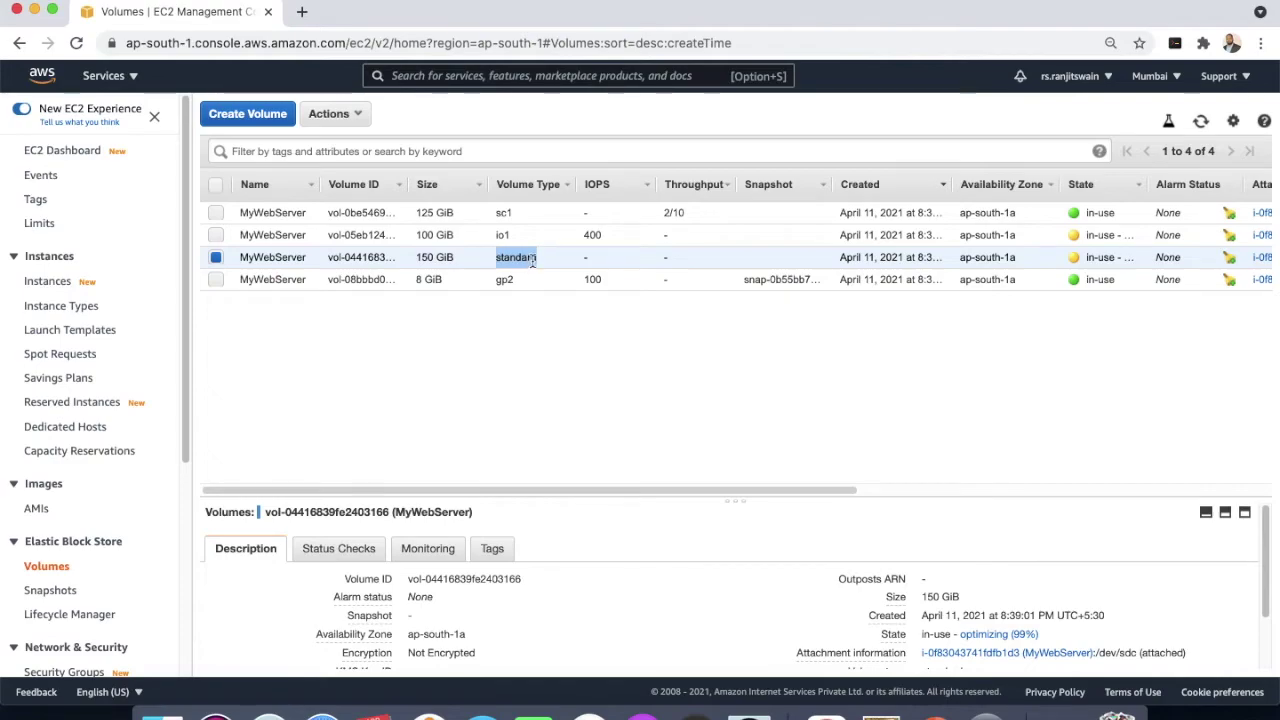
{"action": "left_click_drag", "start_coordinate": [415, 234], "coordinate": [485, 248]}
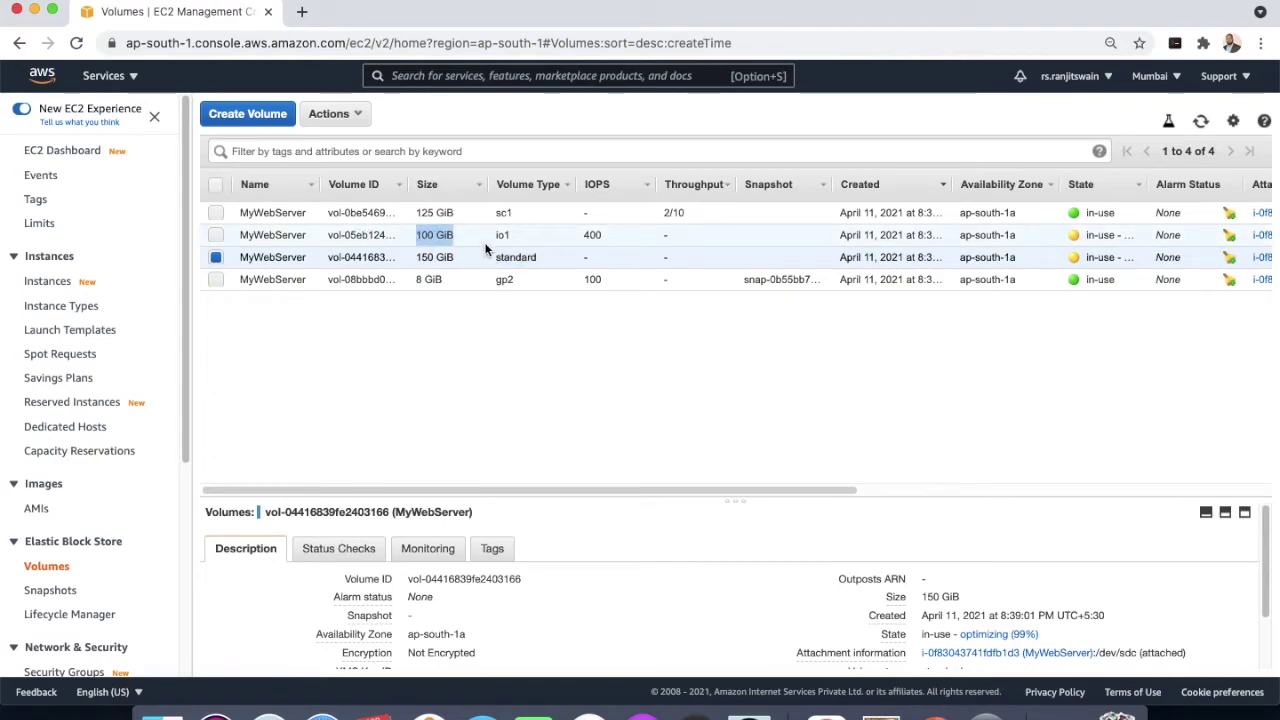
{"action": "left_click", "coordinate": [482, 242]}
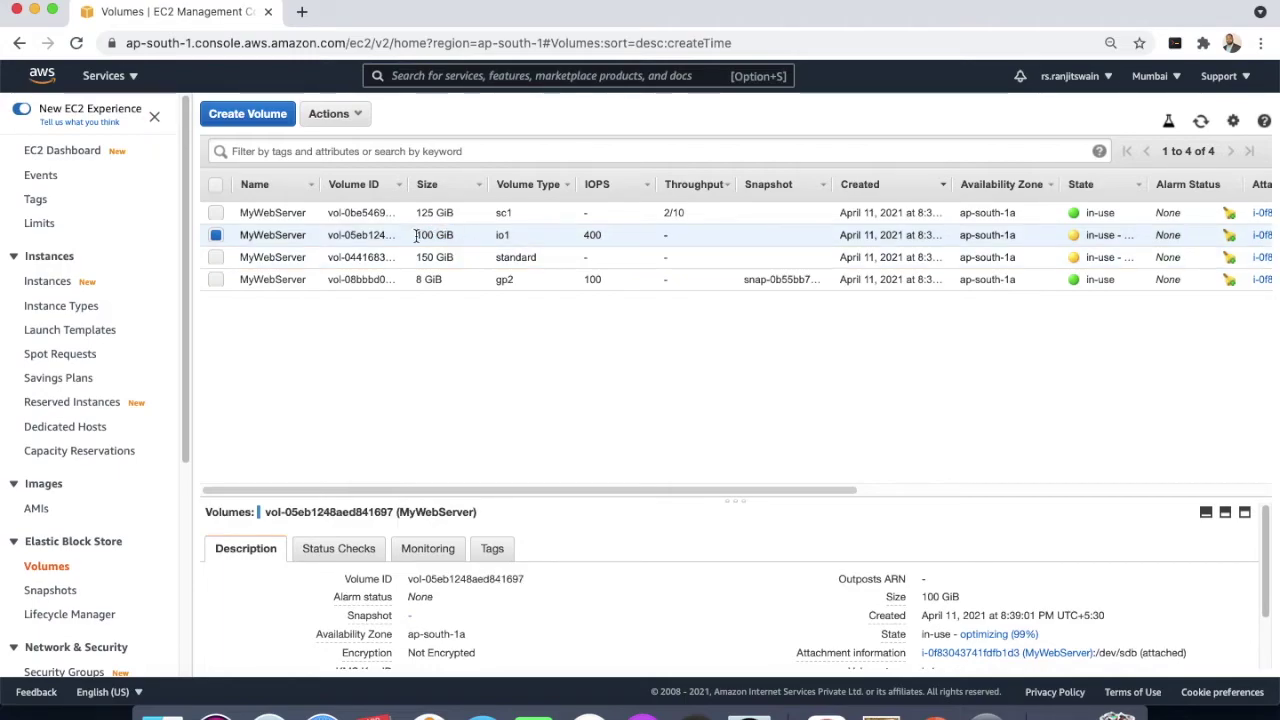
{"action": "left_click_drag", "start_coordinate": [418, 236], "coordinate": [456, 237]}
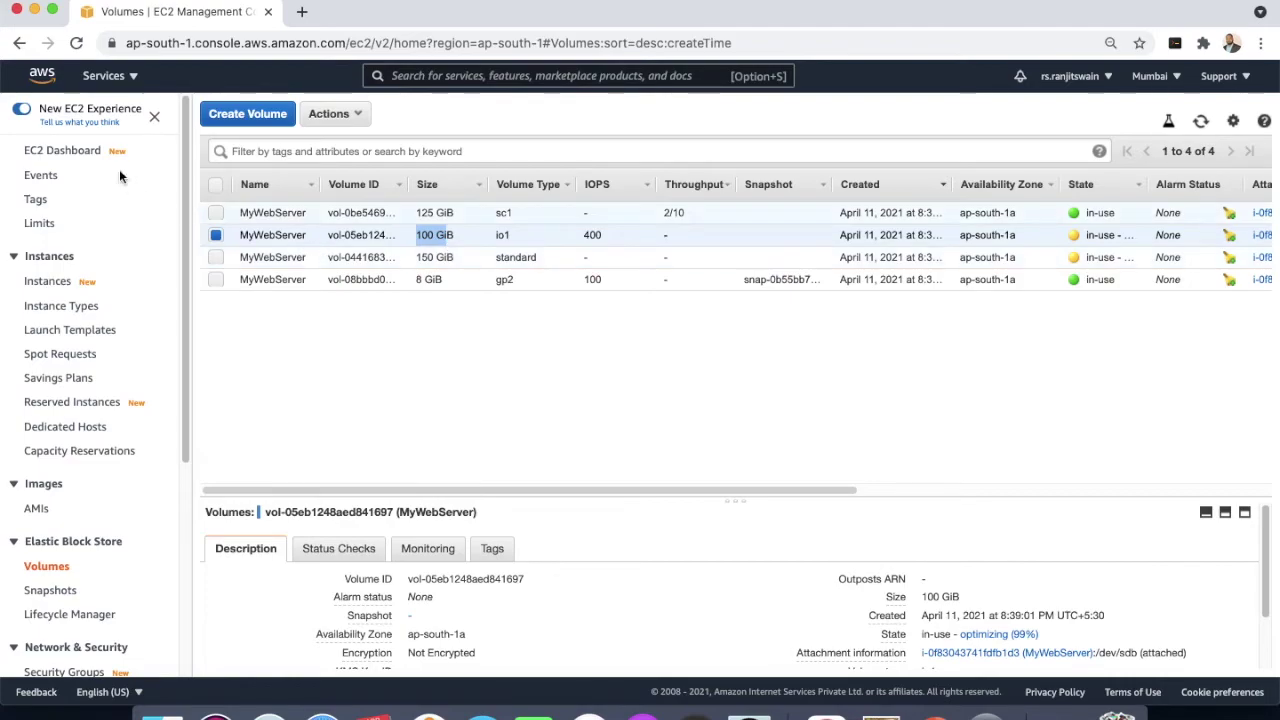
- Find the MyWebServer instance among the running instances and terminate it, confirming the termination
{"action": "left_click", "coordinate": [72, 156]}
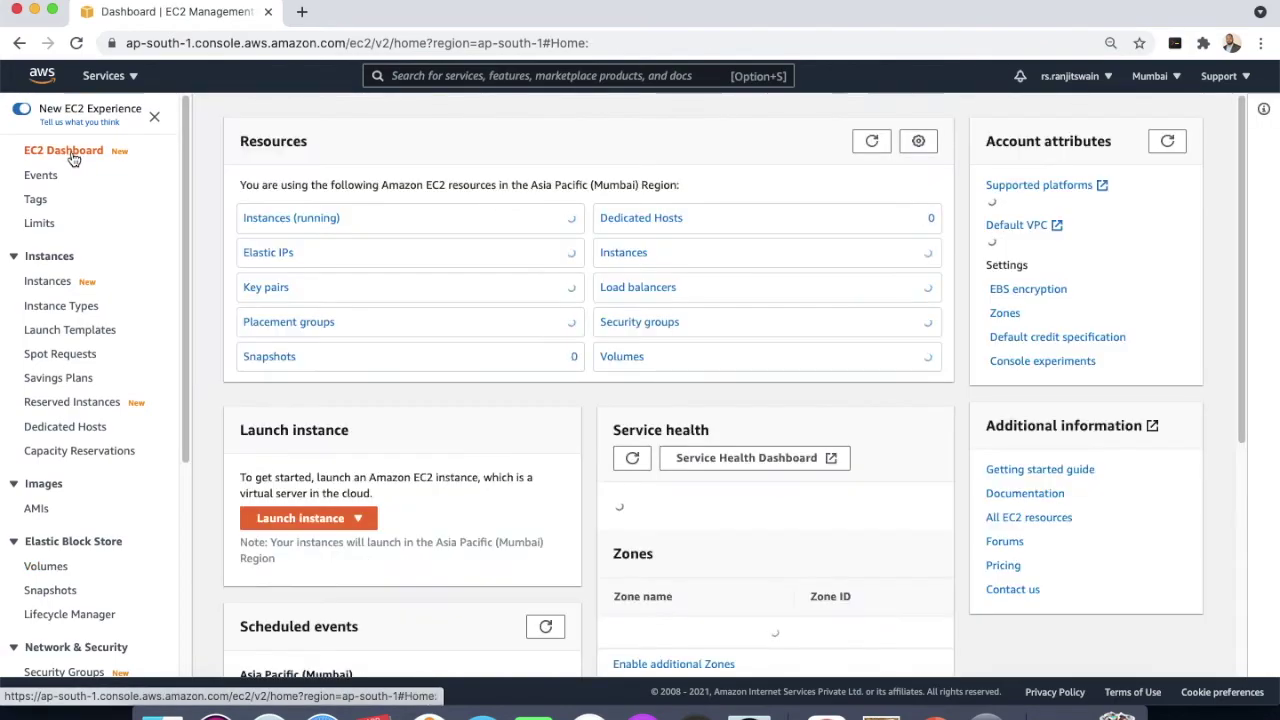
{"action": "left_click", "coordinate": [308, 222]}
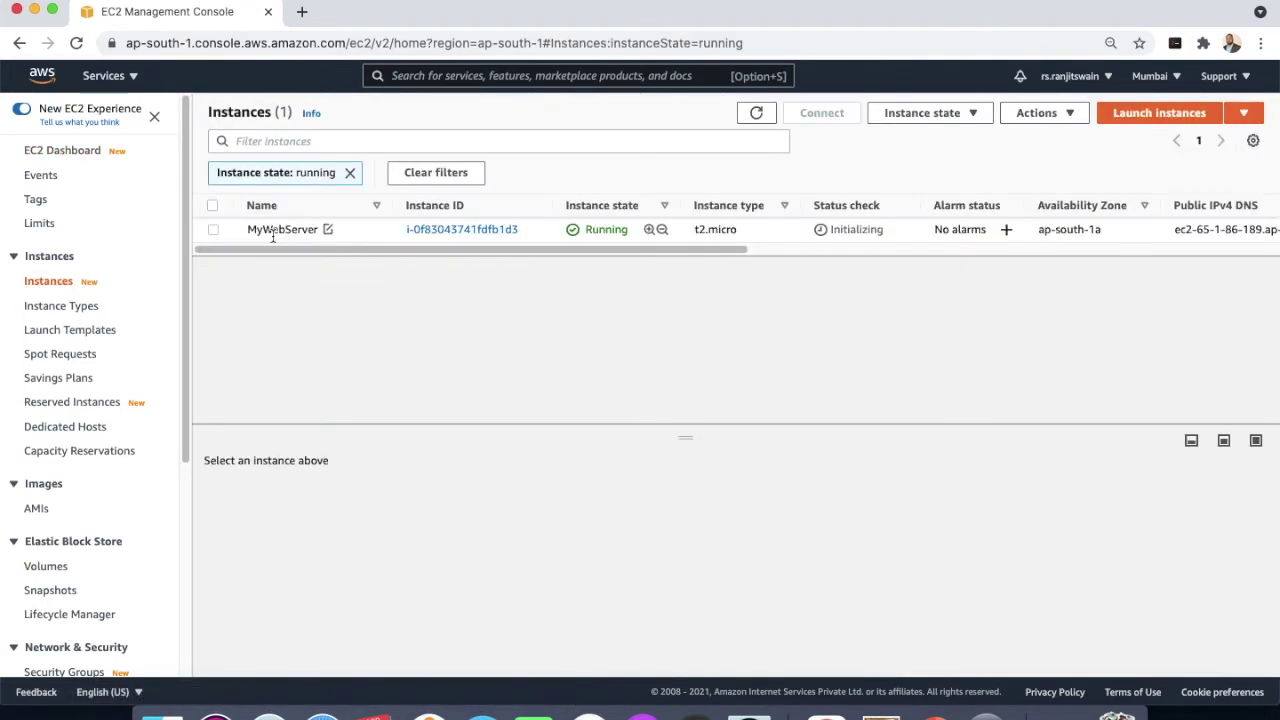
{"action": "left_click", "coordinate": [214, 230]}
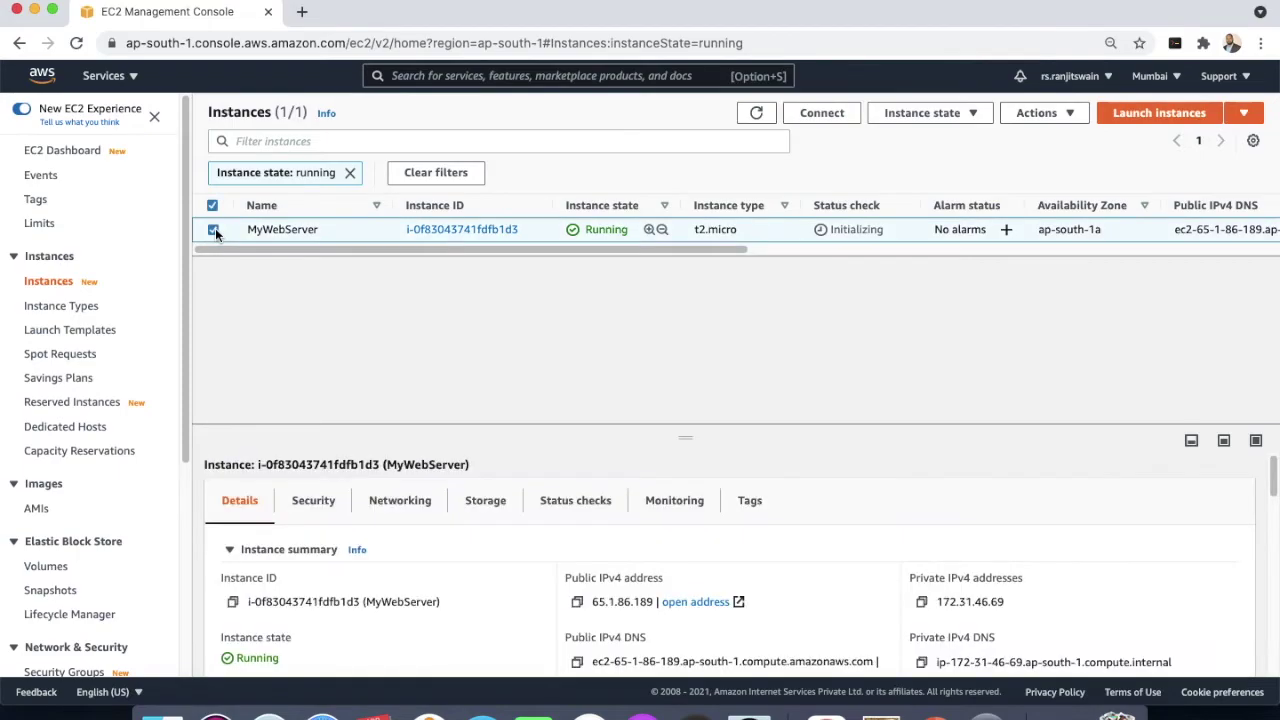
{"action": "left_click", "coordinate": [945, 114]}
{"action": "left_click", "coordinate": [920, 233]}
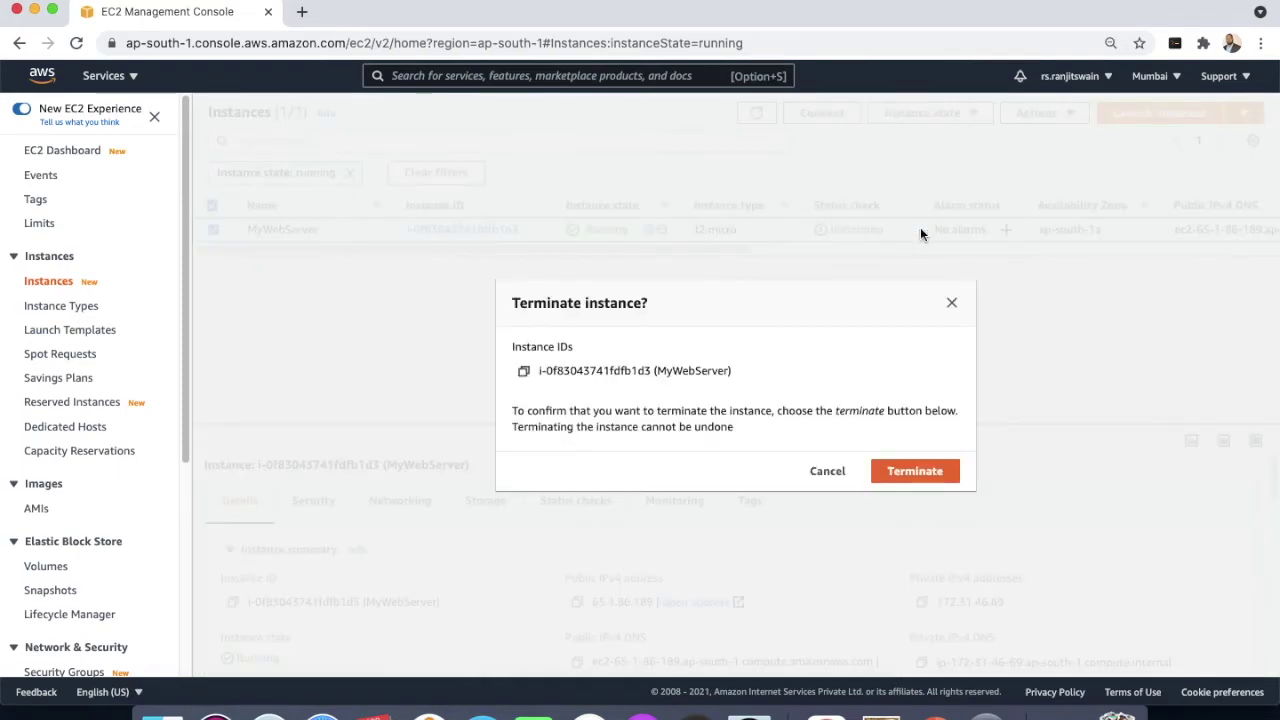
{"action": "left_click", "coordinate": [913, 472]}
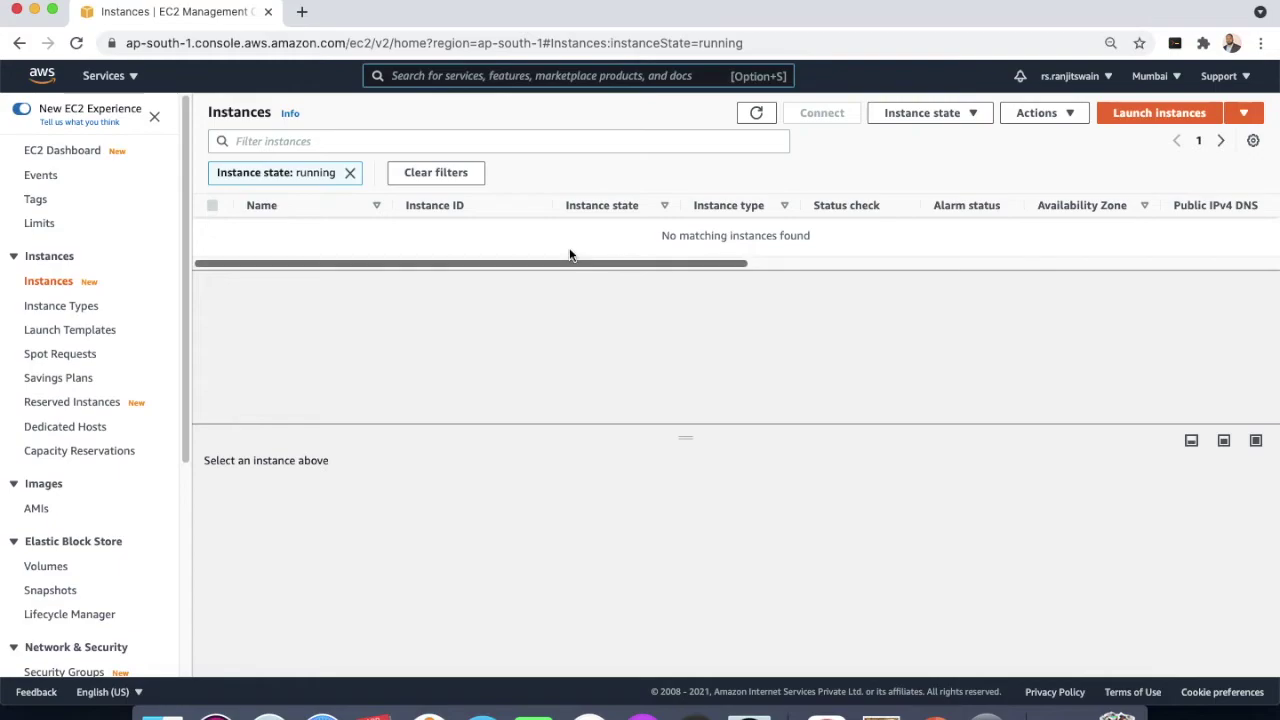
{"action": "key", "text": "alt+s"}
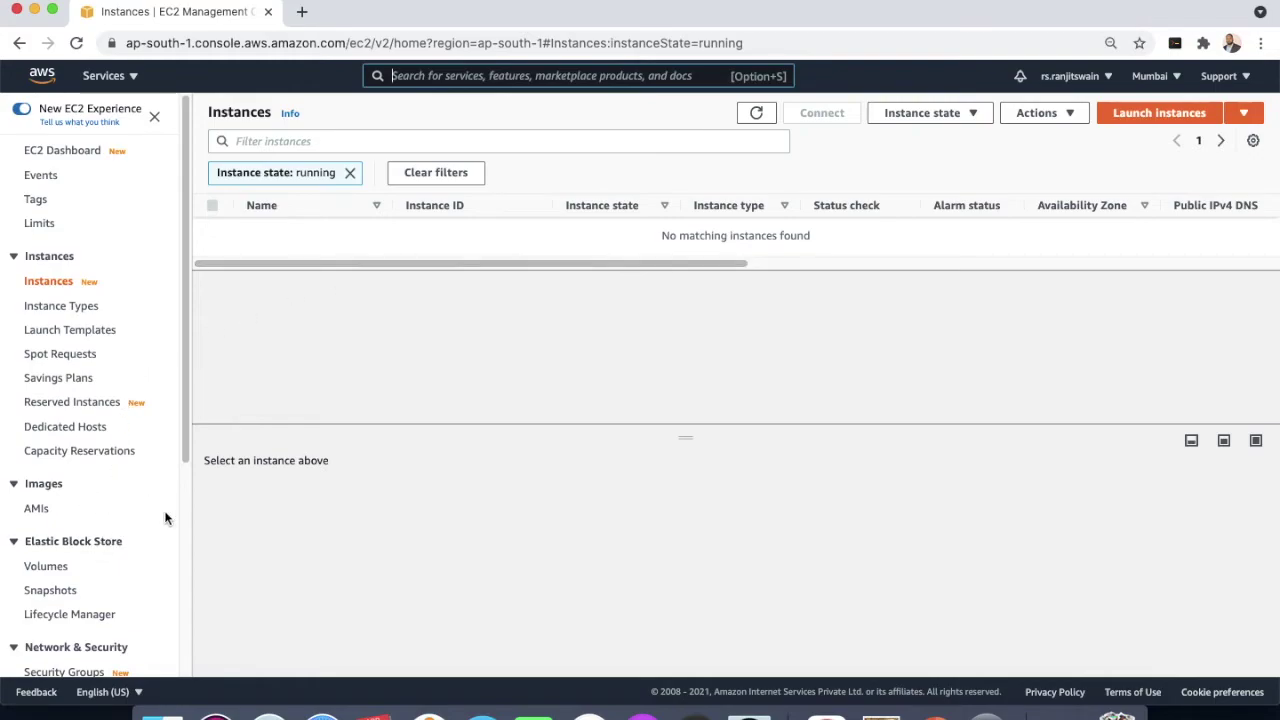
- Delete all remaining MyWebServer volumes in the Elastic Block Store volumes and confirm the deletion
{"action": "left_click", "coordinate": [54, 569]}
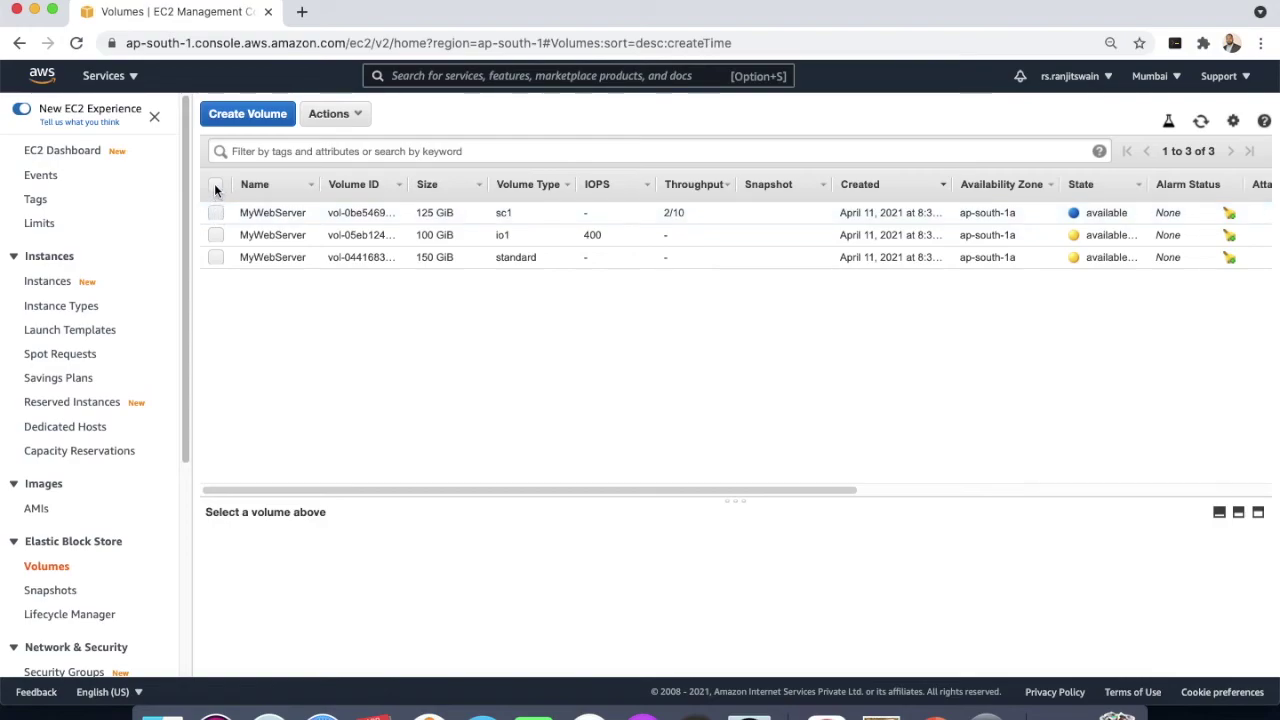
{"action": "left_click", "coordinate": [215, 185]}
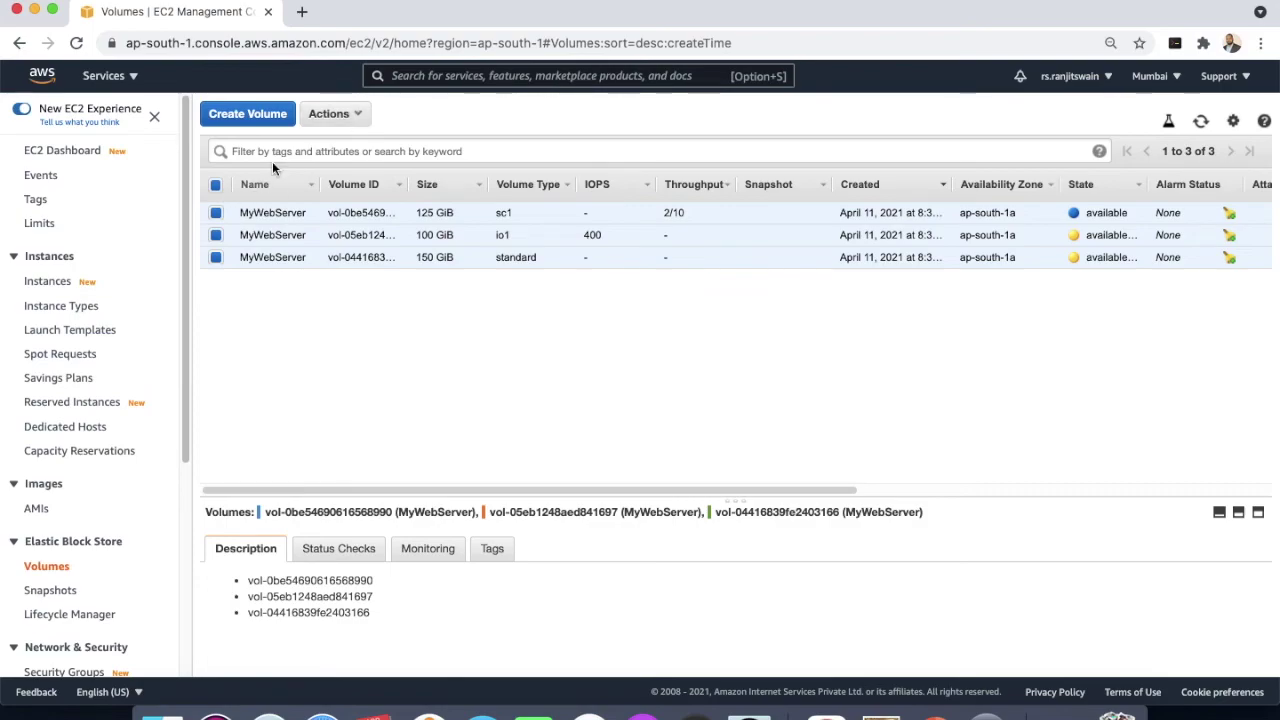
{"action": "left_click", "coordinate": [359, 117]}
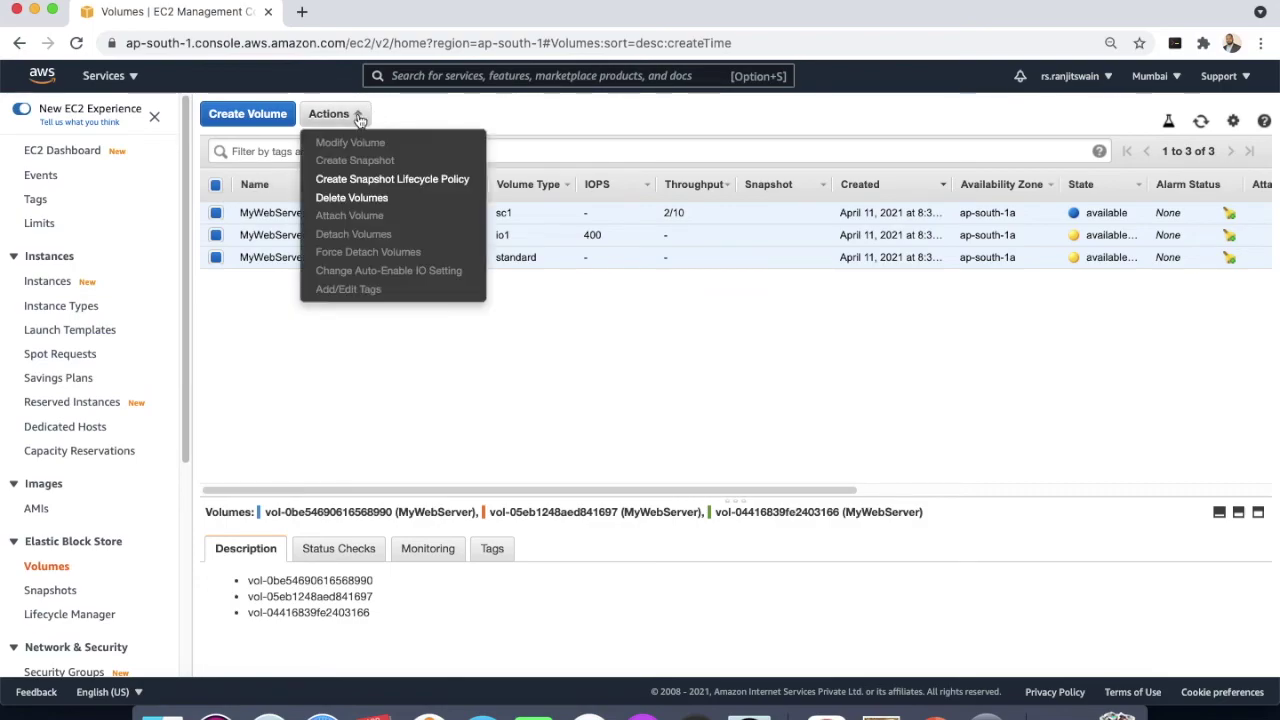
{"action": "left_click", "coordinate": [377, 197]}
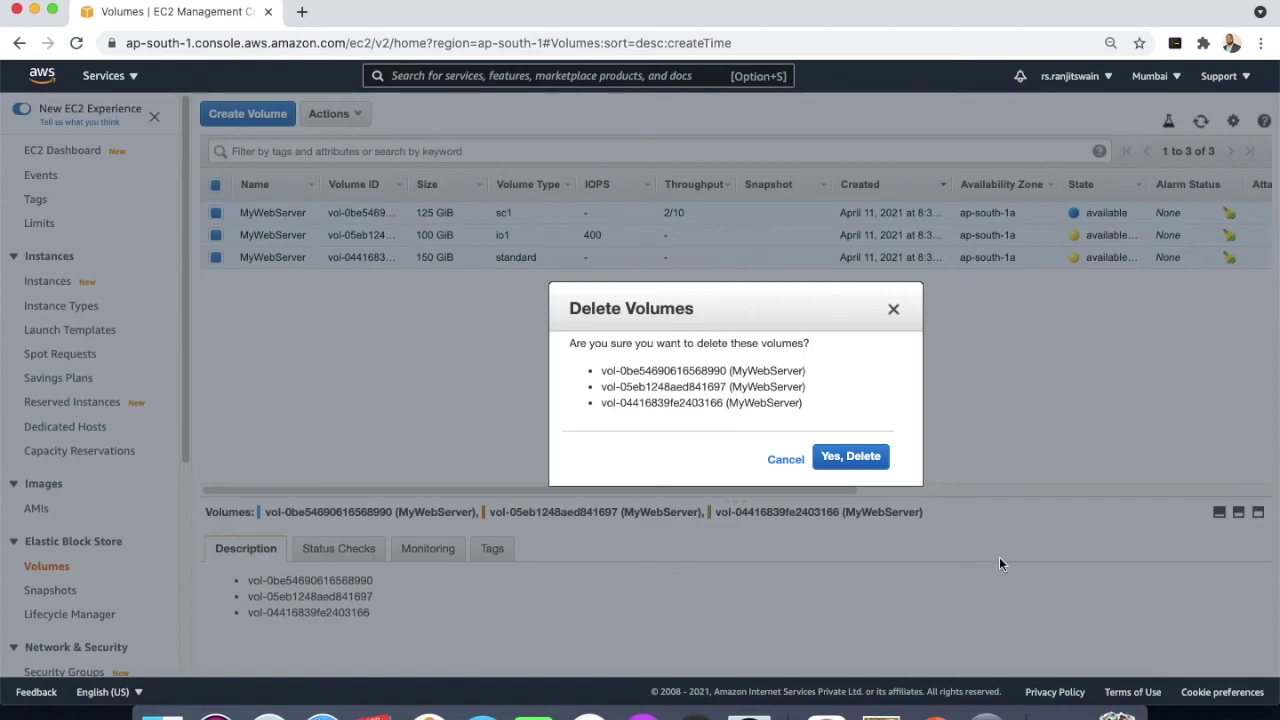
{"action": "left_click", "coordinate": [850, 457]}
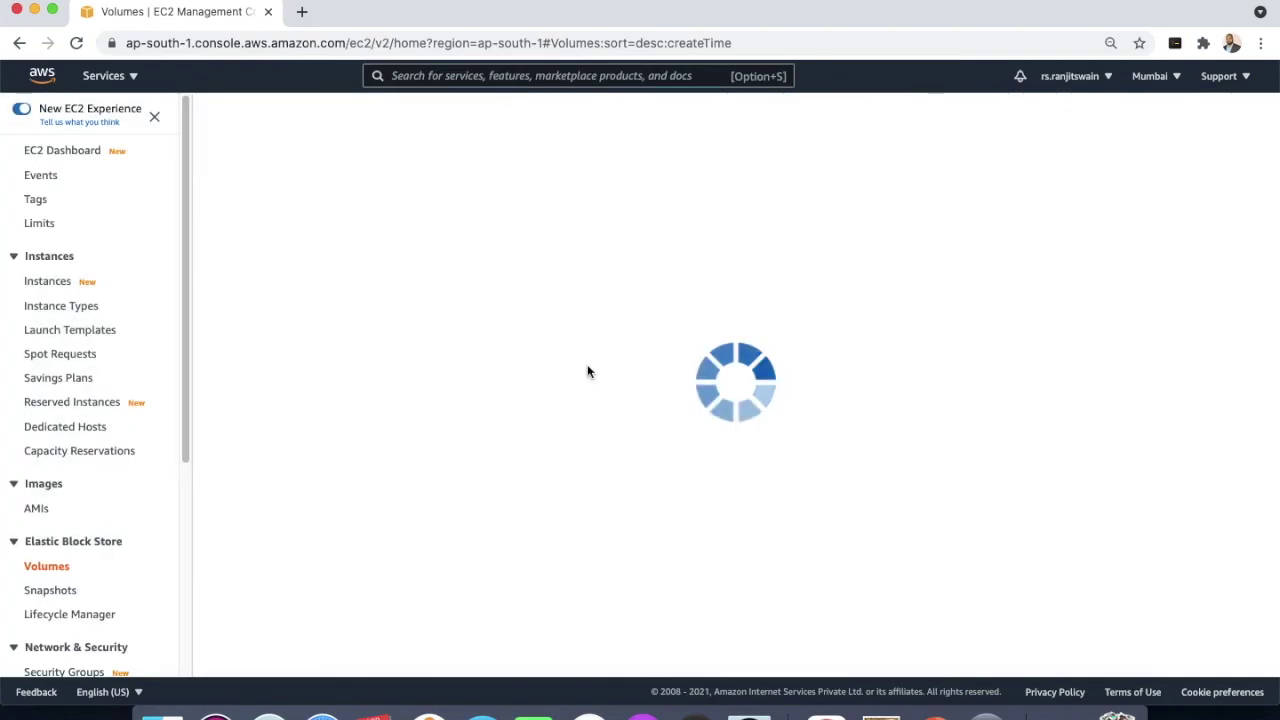